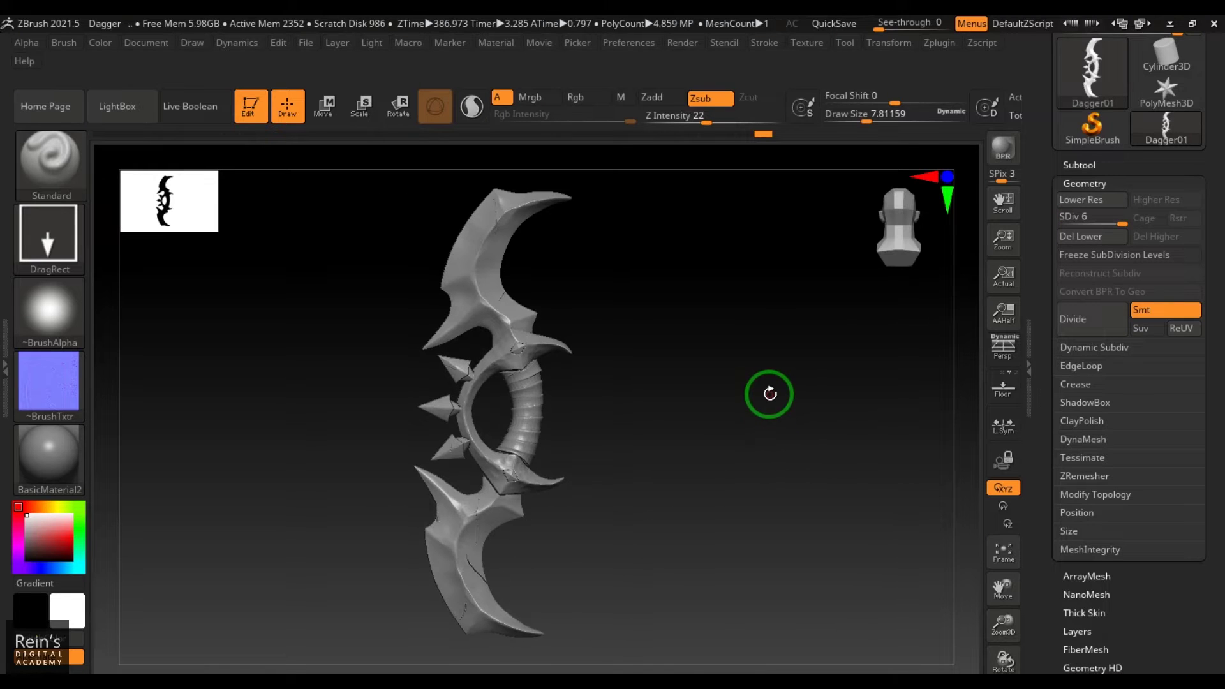
Step: Compare the dagger's subdivision levels 1 to 6 and leave it at SDiv 2 (about 18,984 polygons)
{"action": "left_click_drag", "start_coordinate": [657, 415], "coordinate": [747, 424]}
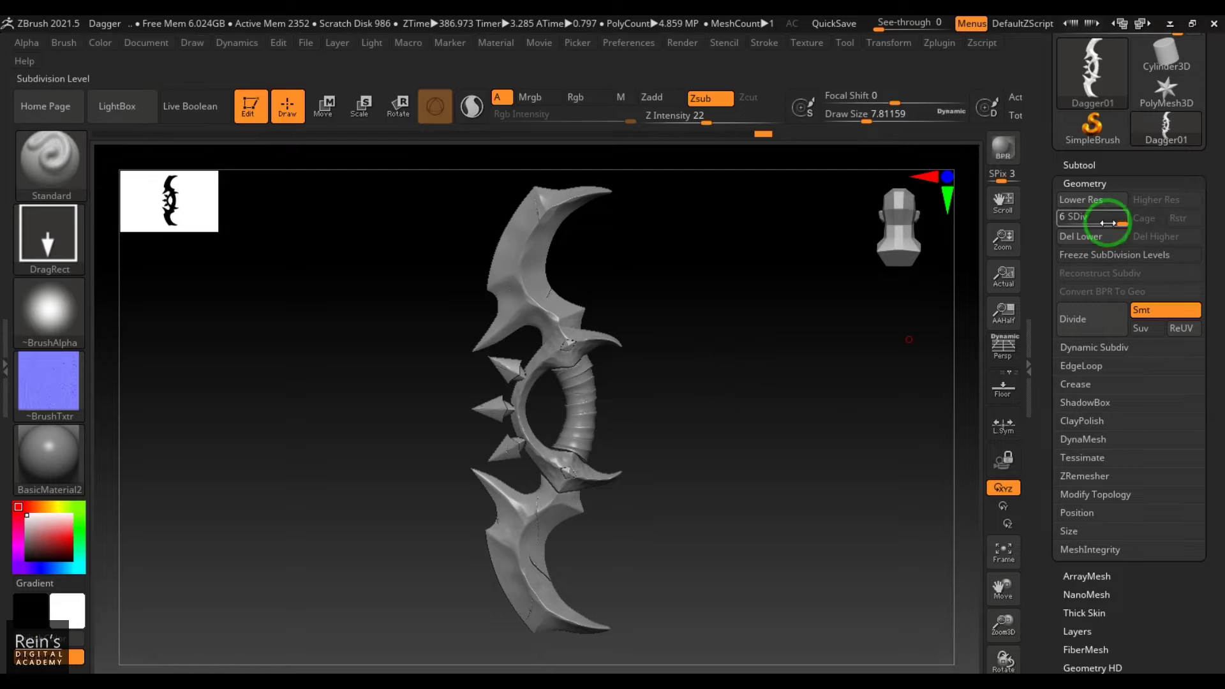
{"action": "left_click_drag", "start_coordinate": [1101, 219], "coordinate": [997, 260]}
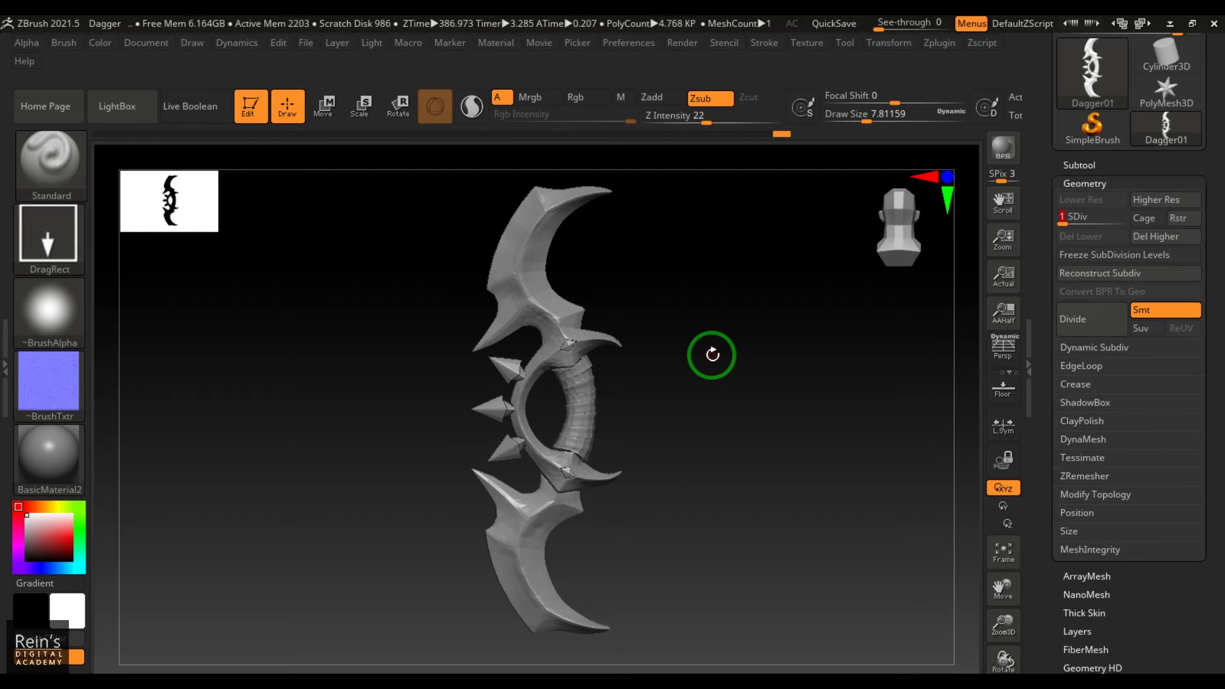
{"action": "left_click_drag", "start_coordinate": [1064, 219], "coordinate": [1126, 226]}
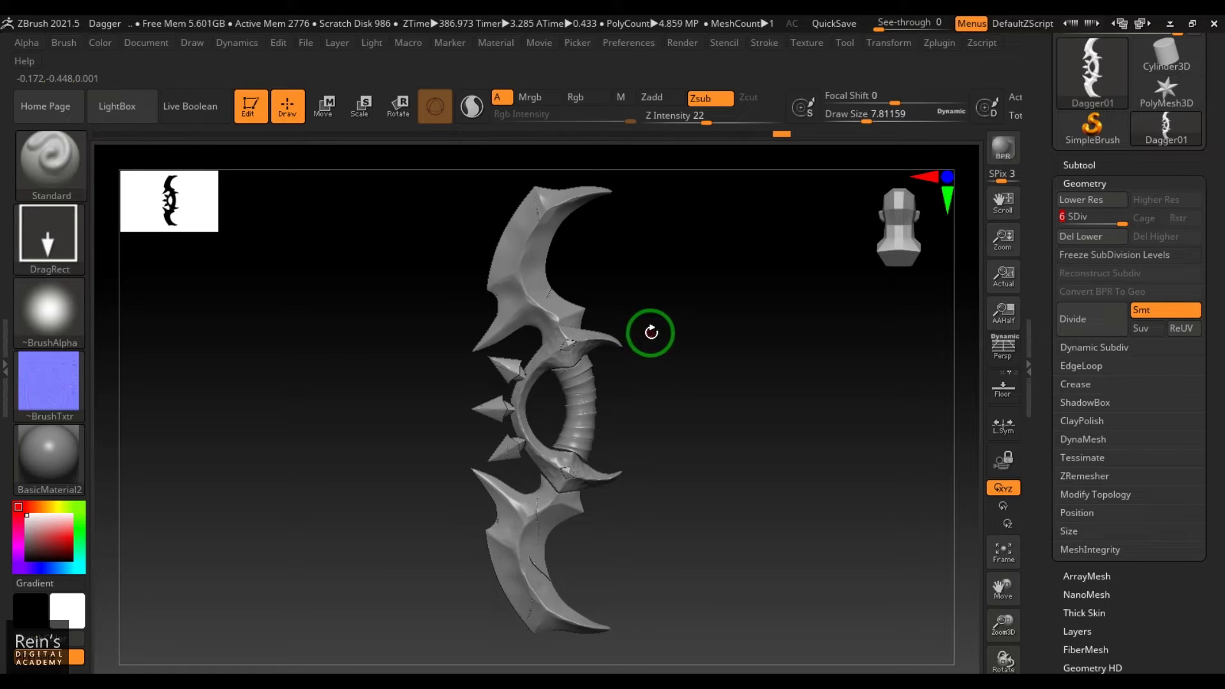
{"action": "left_click", "coordinate": [1078, 218]}
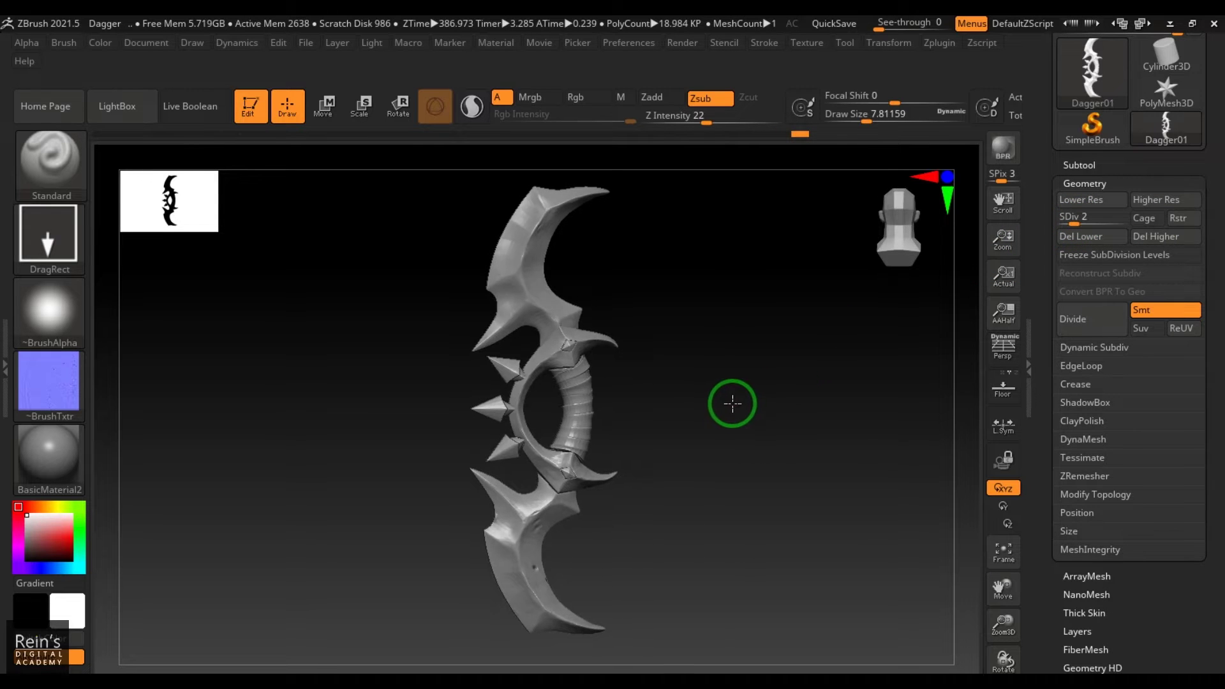
{"action": "right_click_drag", "start_coordinate": [716, 404], "coordinate": [782, 437], "text": "ctrl"}
{"action": "left_click", "coordinate": [1064, 218]}
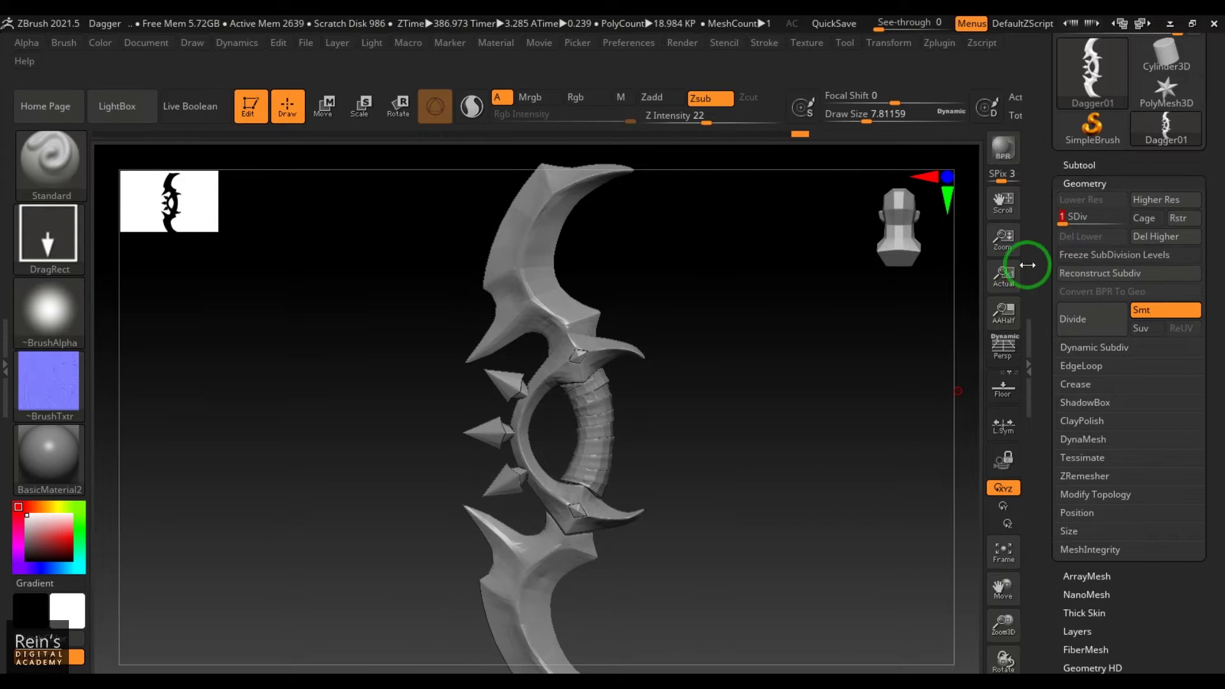
{"action": "left_click", "coordinate": [1070, 219]}
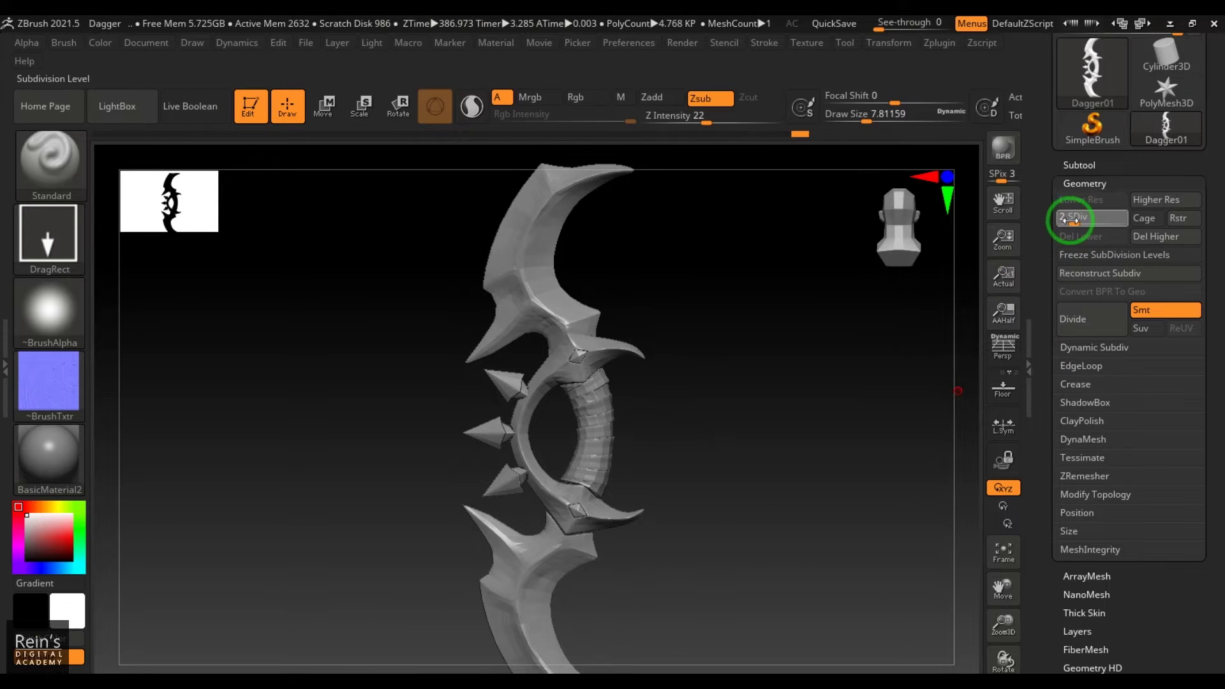
{"action": "left_click_drag", "start_coordinate": [806, 445], "coordinate": [798, 437]}
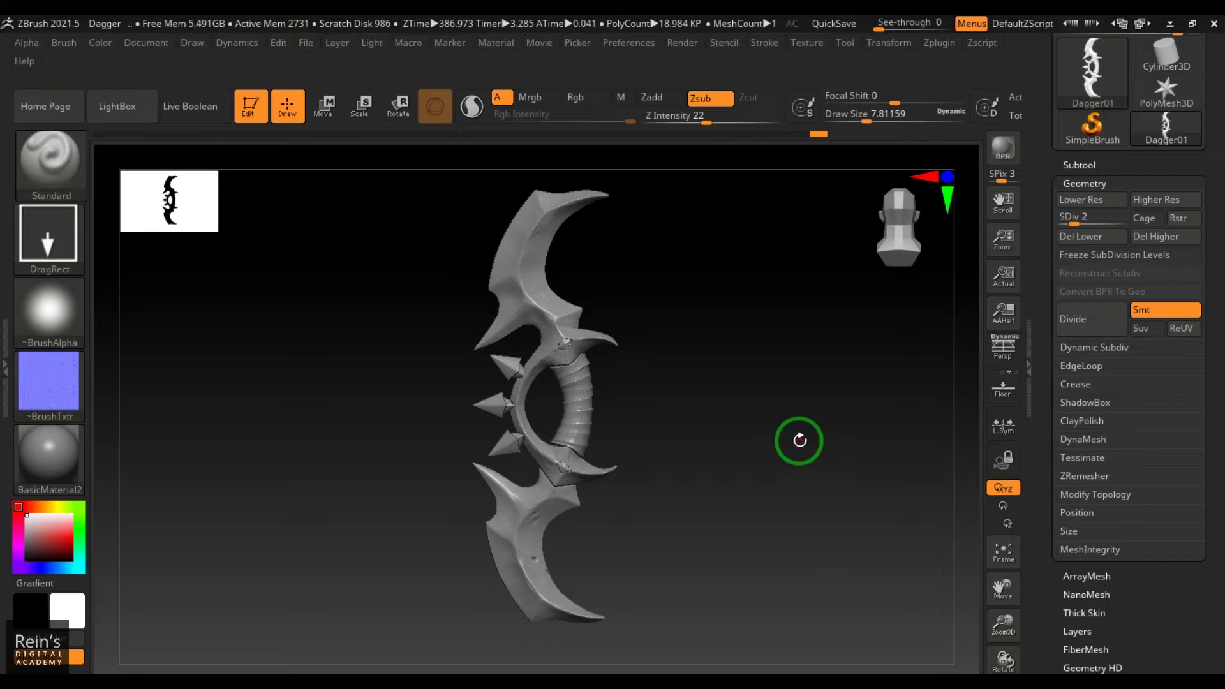
{"action": "left_click_drag", "start_coordinate": [798, 440], "coordinate": [802, 441]}
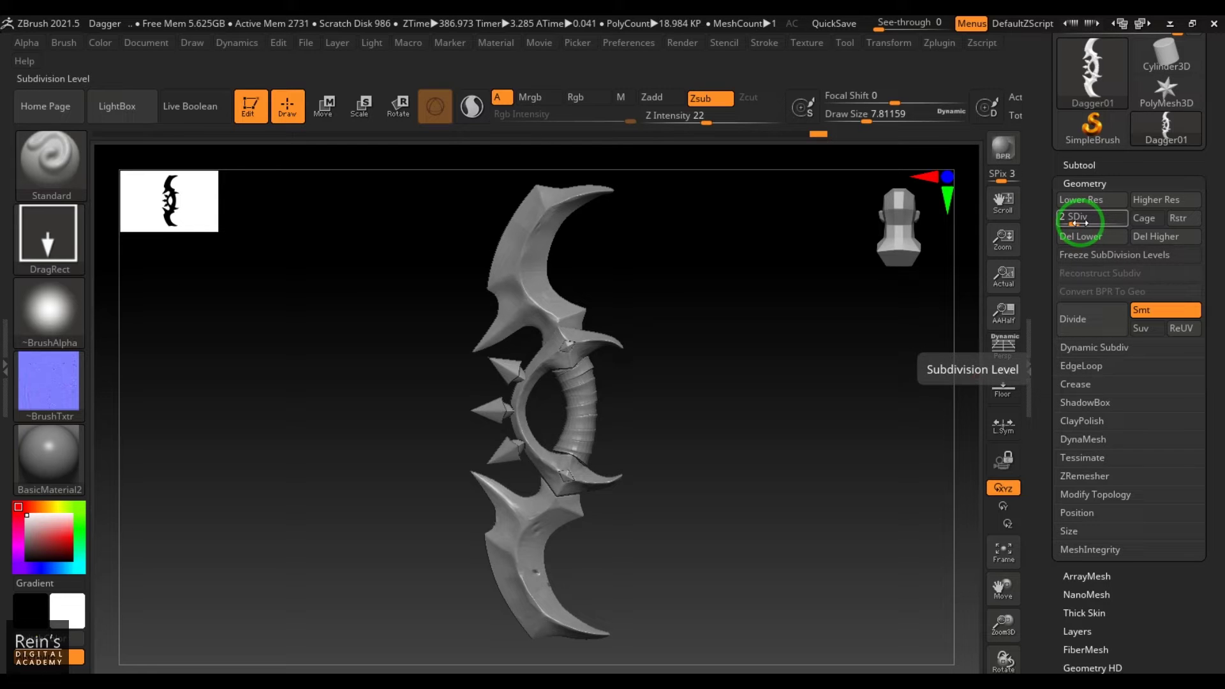
{"action": "left_click_drag", "start_coordinate": [1077, 223], "coordinate": [1129, 223]}
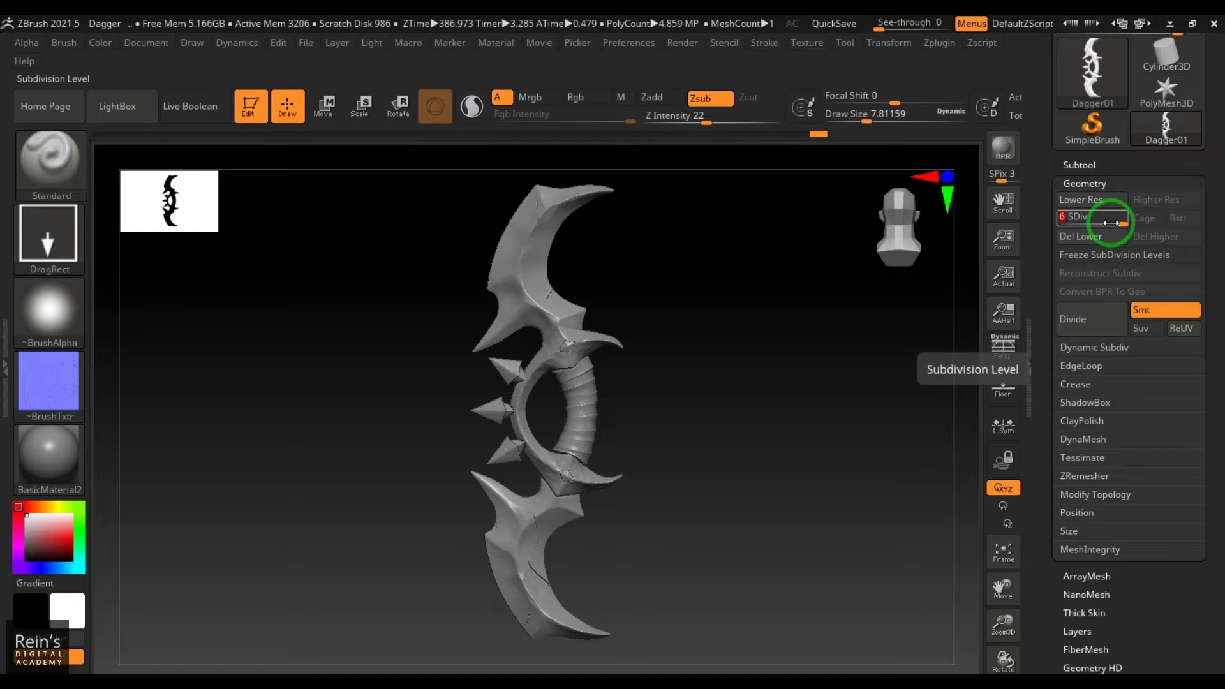
{"action": "left_click_drag", "start_coordinate": [1107, 223], "coordinate": [1074, 229]}
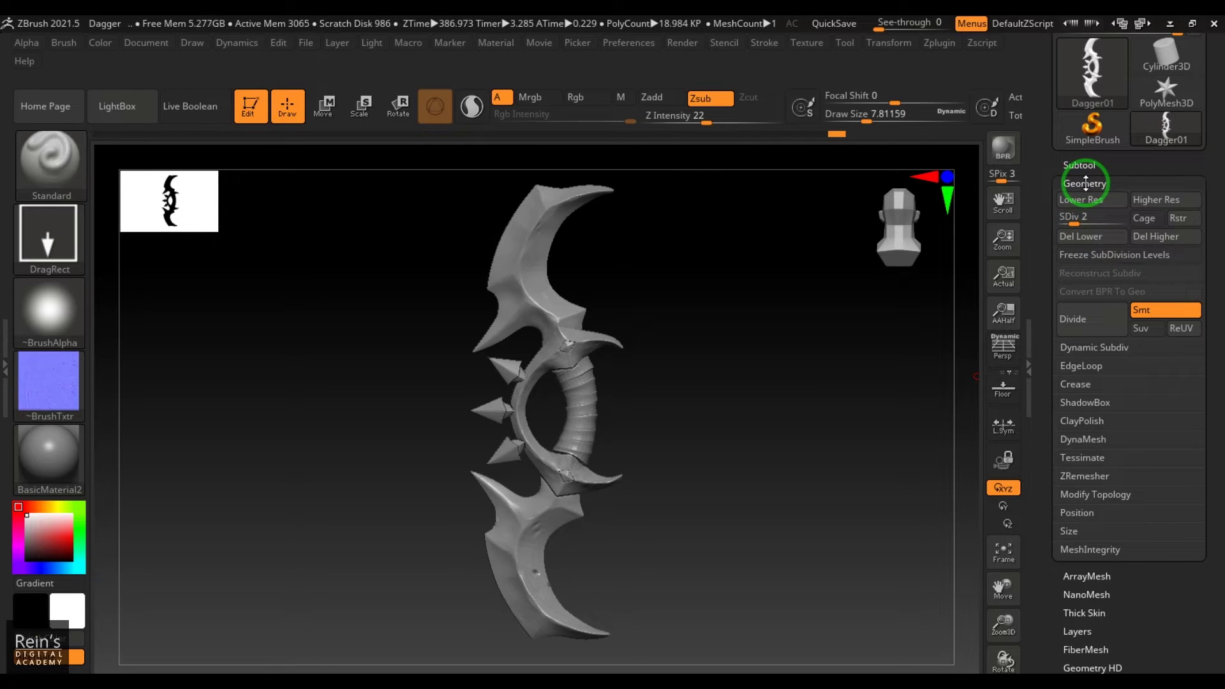
{"action": "left_click", "coordinate": [1085, 184]}
Step: Confirm the UV map size is 4096
{"action": "scroll", "coordinate": [1203, 191], "scroll_direction": "up", "scroll_amount": 5}
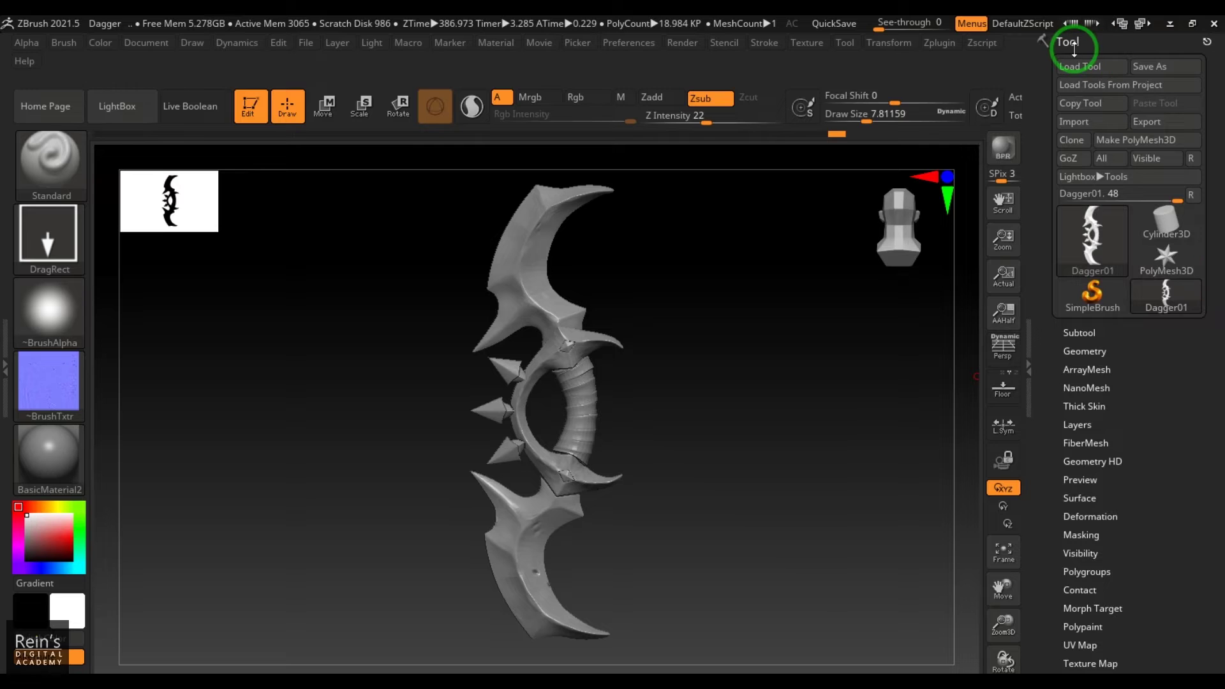
{"action": "scroll", "coordinate": [1184, 327], "scroll_direction": "down", "scroll_amount": 5}
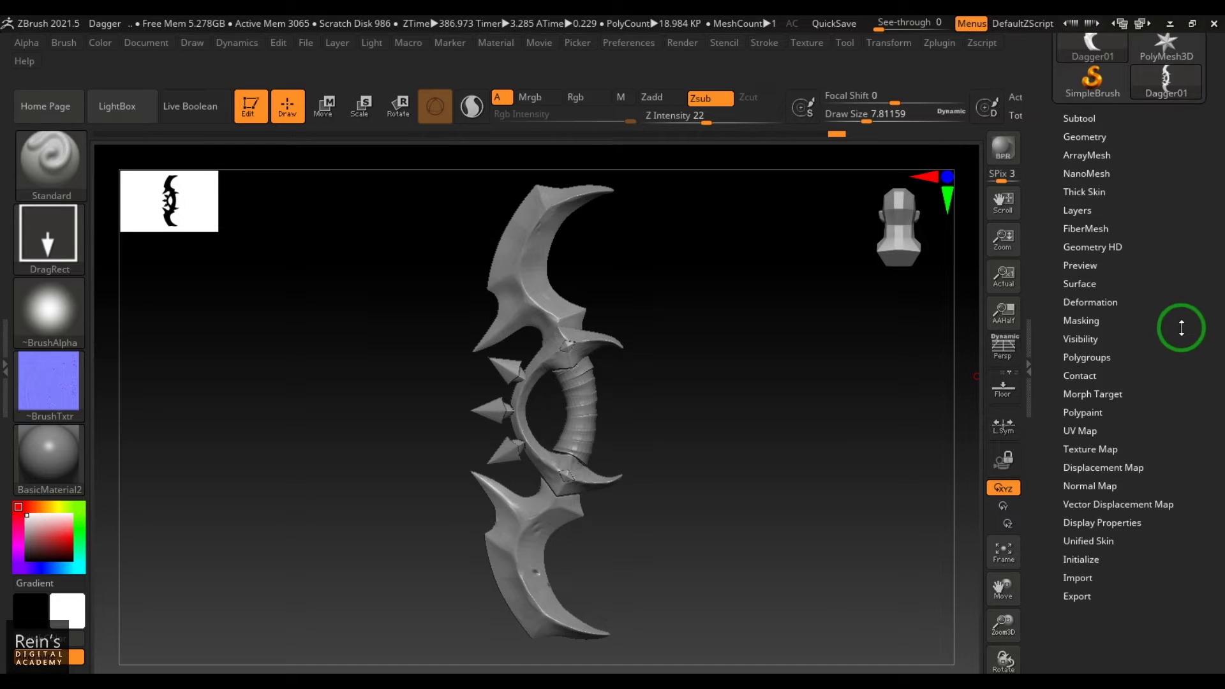
{"action": "left_click", "coordinate": [1088, 430]}
{"action": "scroll", "coordinate": [1181, 309], "scroll_direction": "down", "scroll_amount": 2}
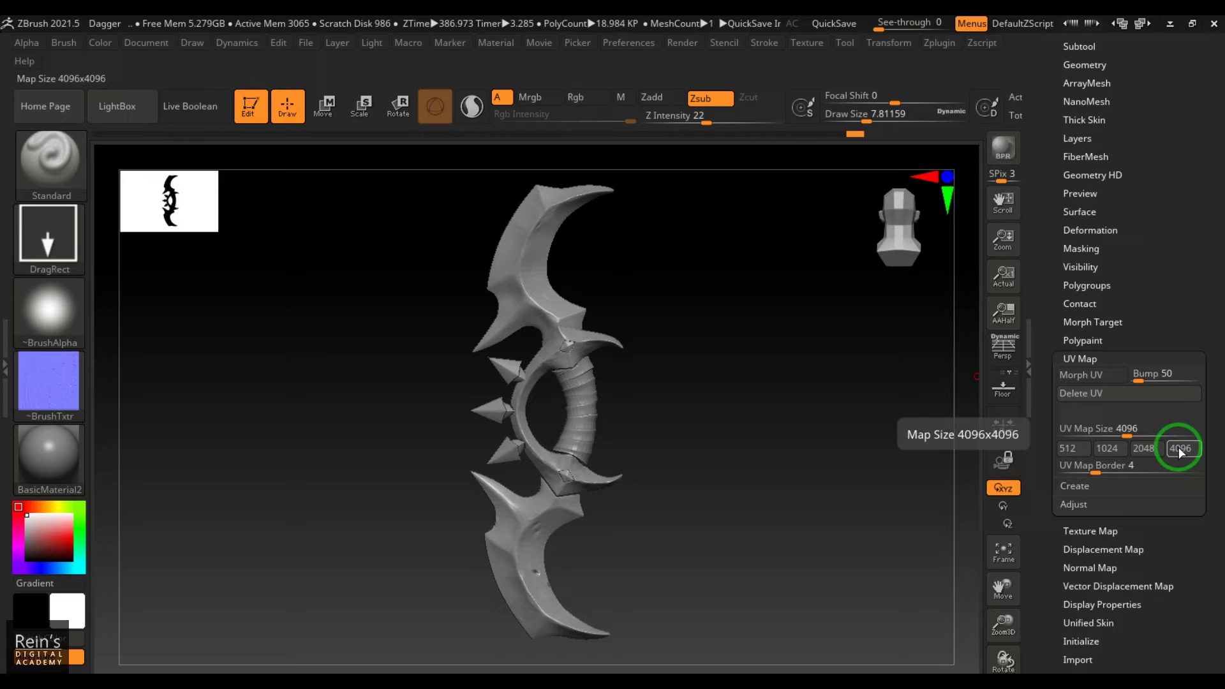
{"action": "left_click", "coordinate": [1069, 354]}
Step: Show the Normal Map settings with Tangent, Adaptive, SmoothUV and SNormals enabled
{"action": "left_click_drag", "start_coordinate": [1180, 524], "coordinate": [1176, 500]}
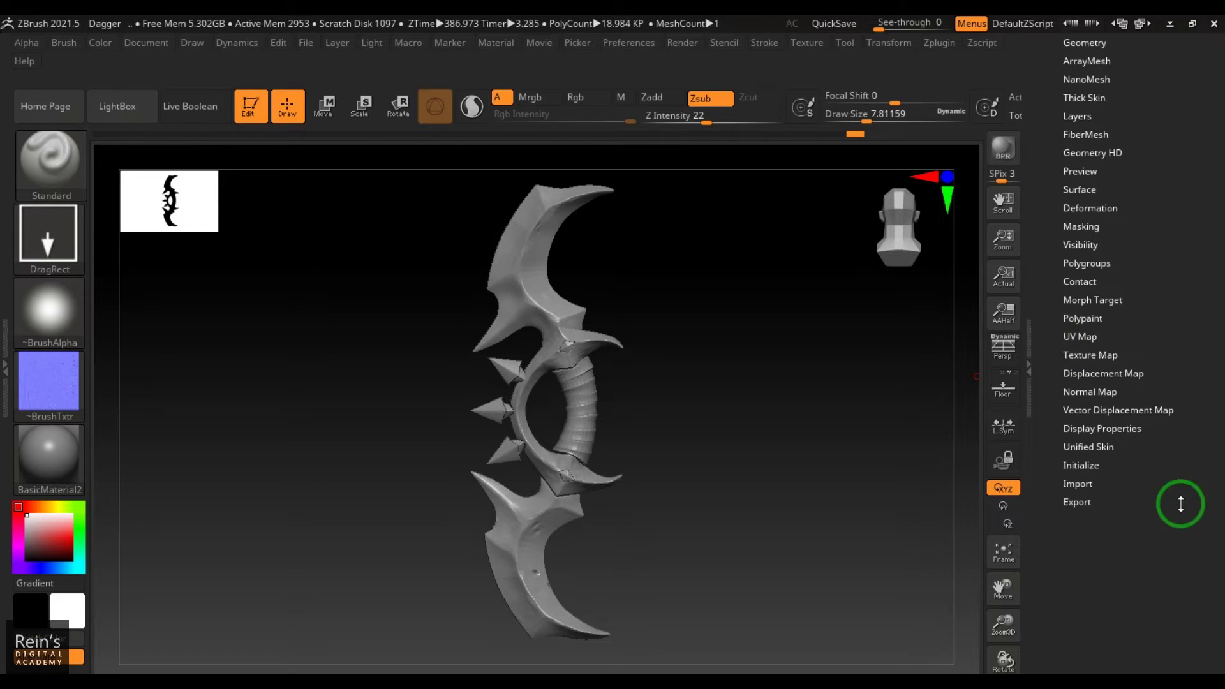
{"action": "left_click", "coordinate": [1106, 392]}
{"action": "left_click_drag", "start_coordinate": [1176, 361], "coordinate": [1175, 309]}
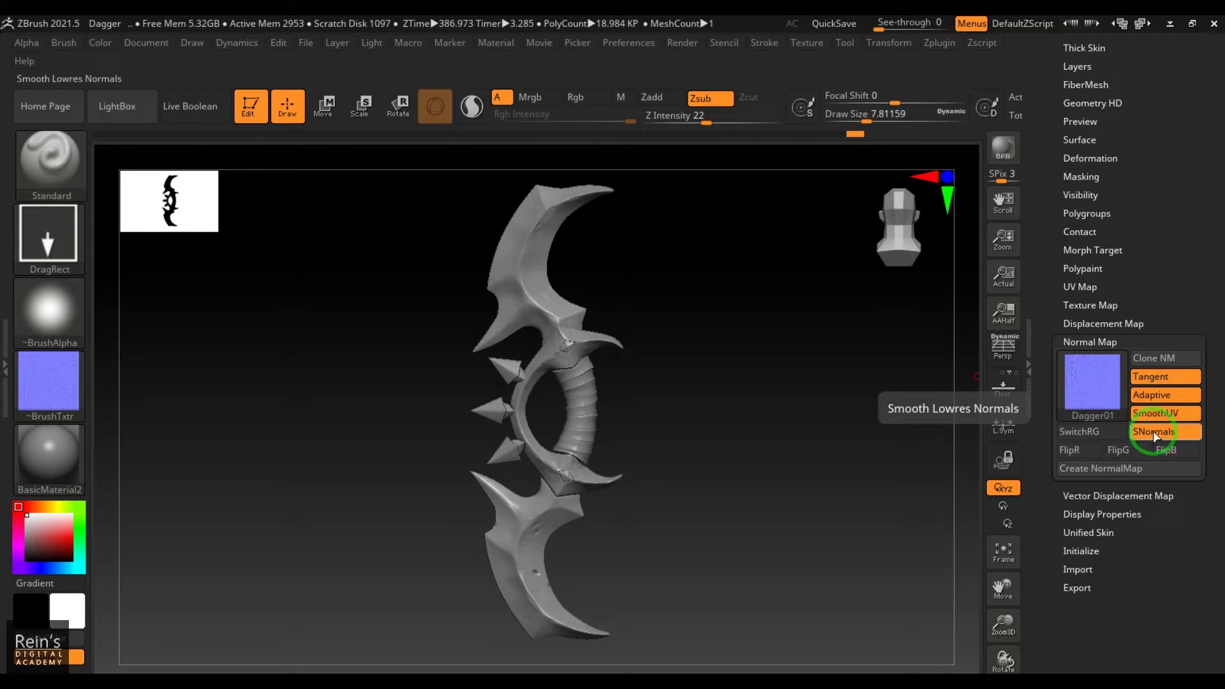
{"action": "left_click", "coordinate": [1195, 381]}
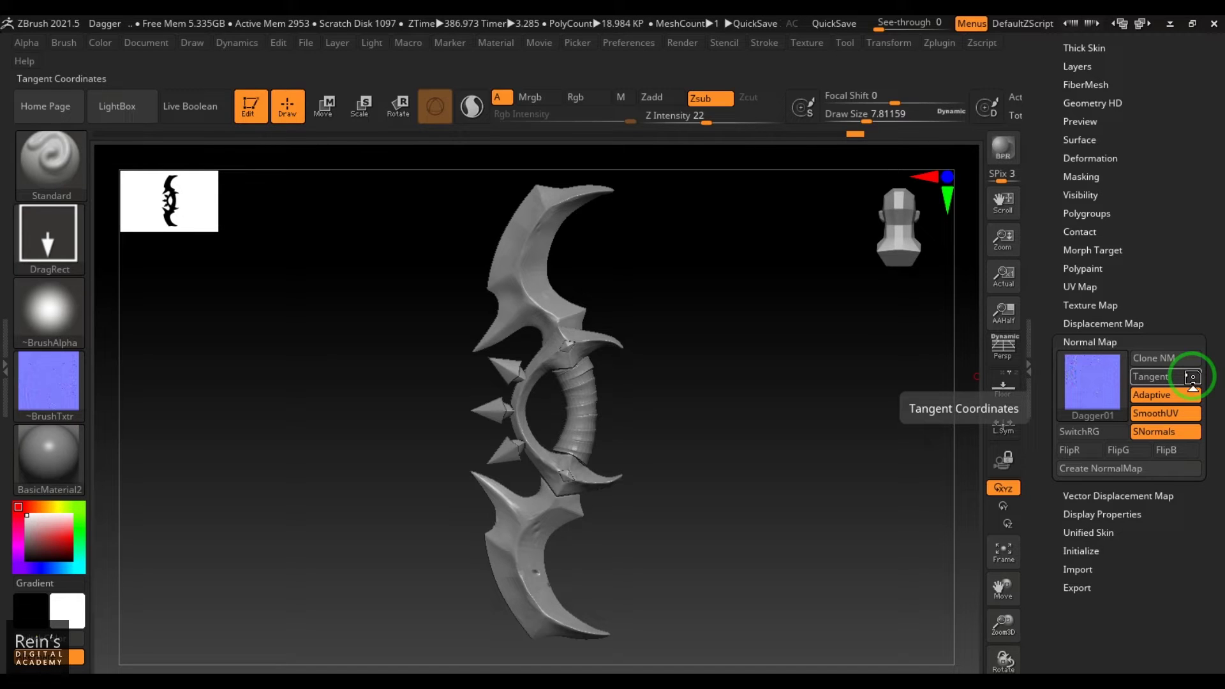
{"action": "left_click", "coordinate": [1153, 377]}
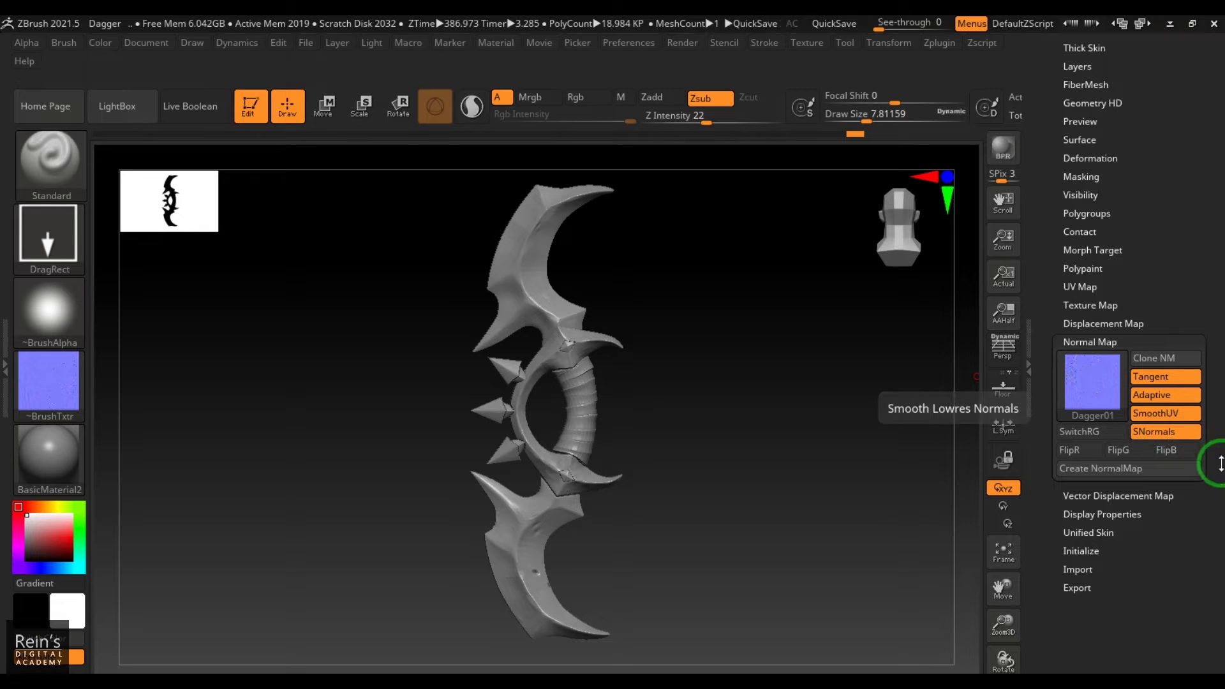
Step: Bake the Dagger01 tangent-space normal map at 4096 × 4096 from the high-resolution detail
{"action": "left_click", "coordinate": [1123, 470]}
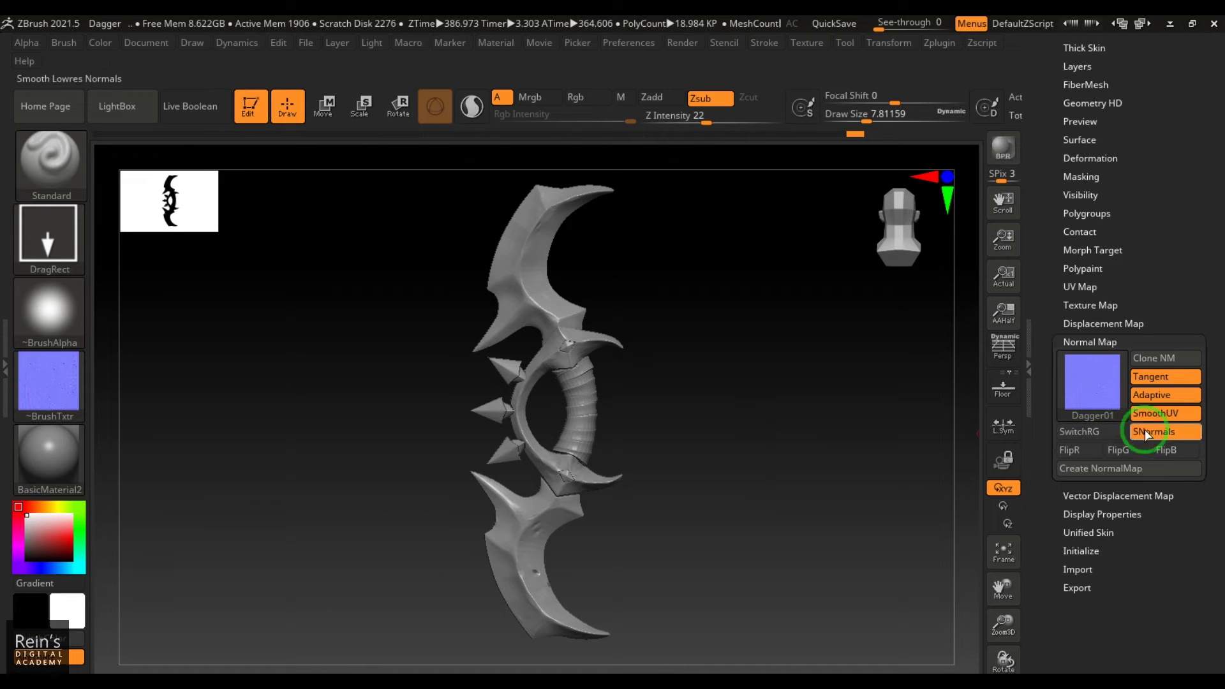
{"action": "mouse_move", "coordinate": [1104, 398]}
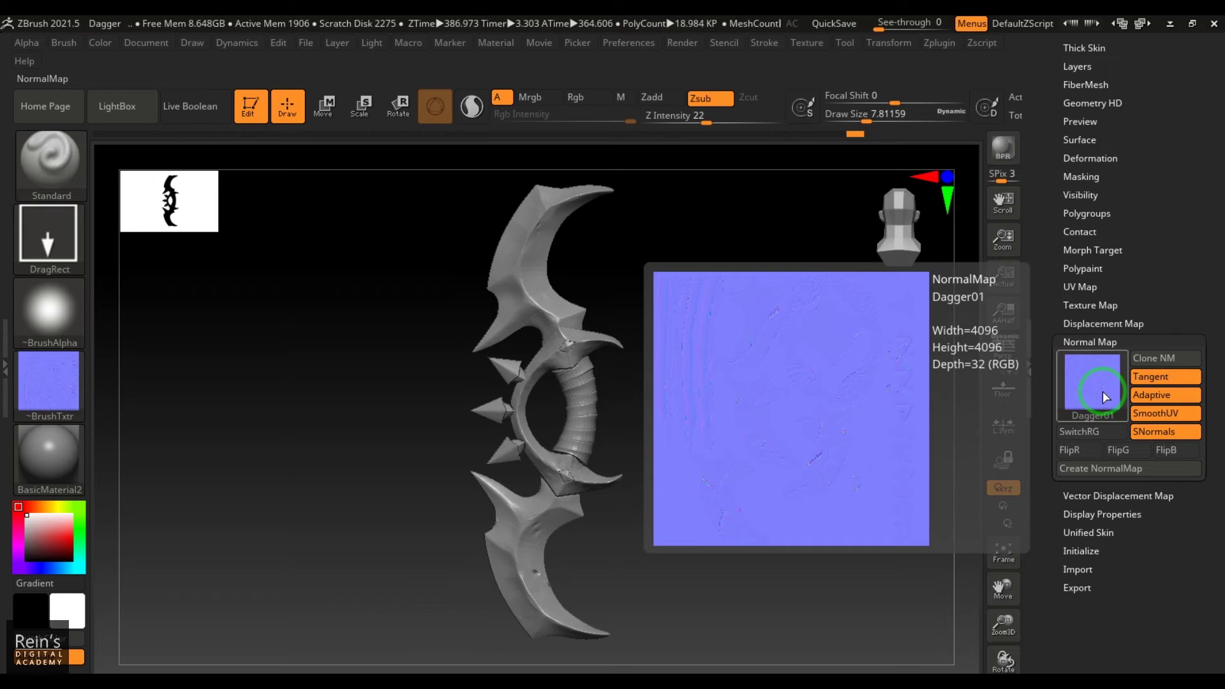
Step: Make the Dagger01 normal map the current texture and flip it vertically
{"action": "left_click", "coordinate": [1171, 360]}
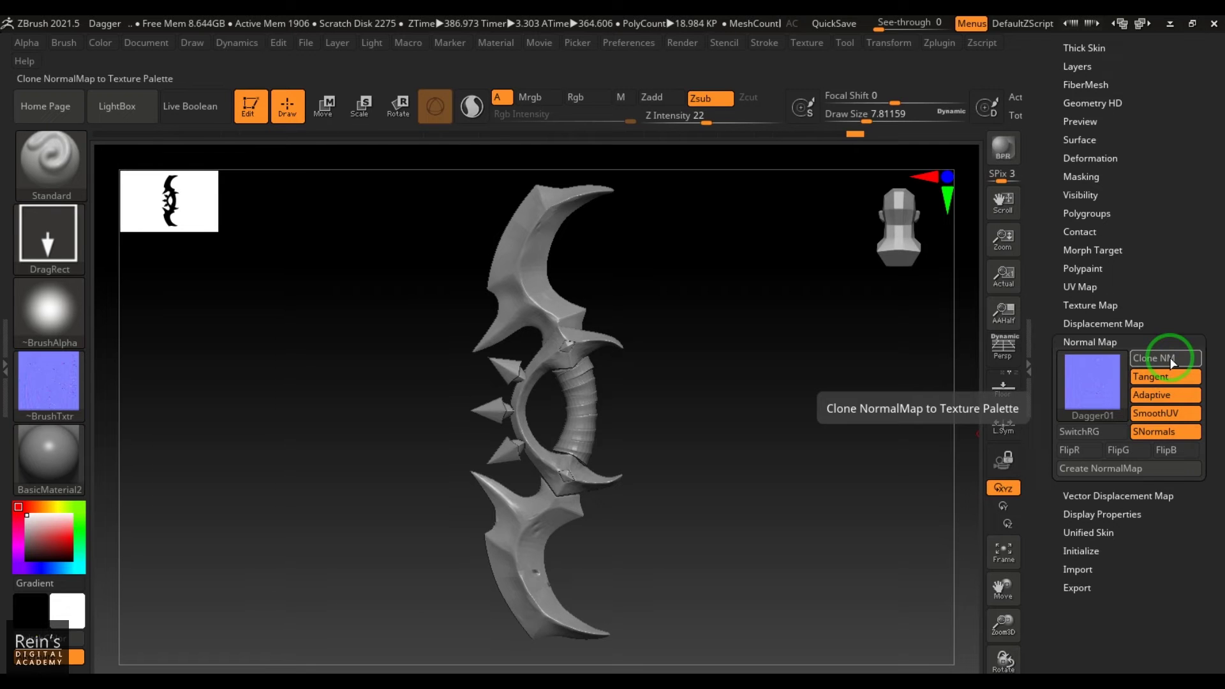
{"action": "left_click", "coordinate": [806, 43]}
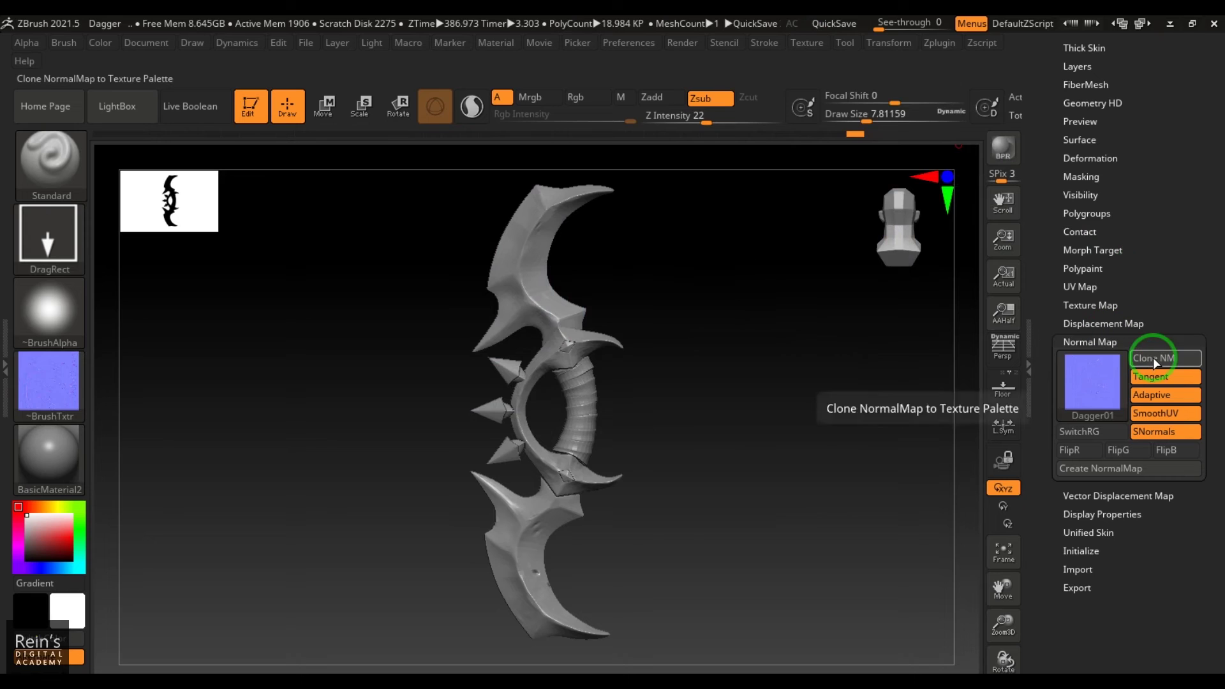
{"action": "left_click", "coordinate": [1153, 358]}
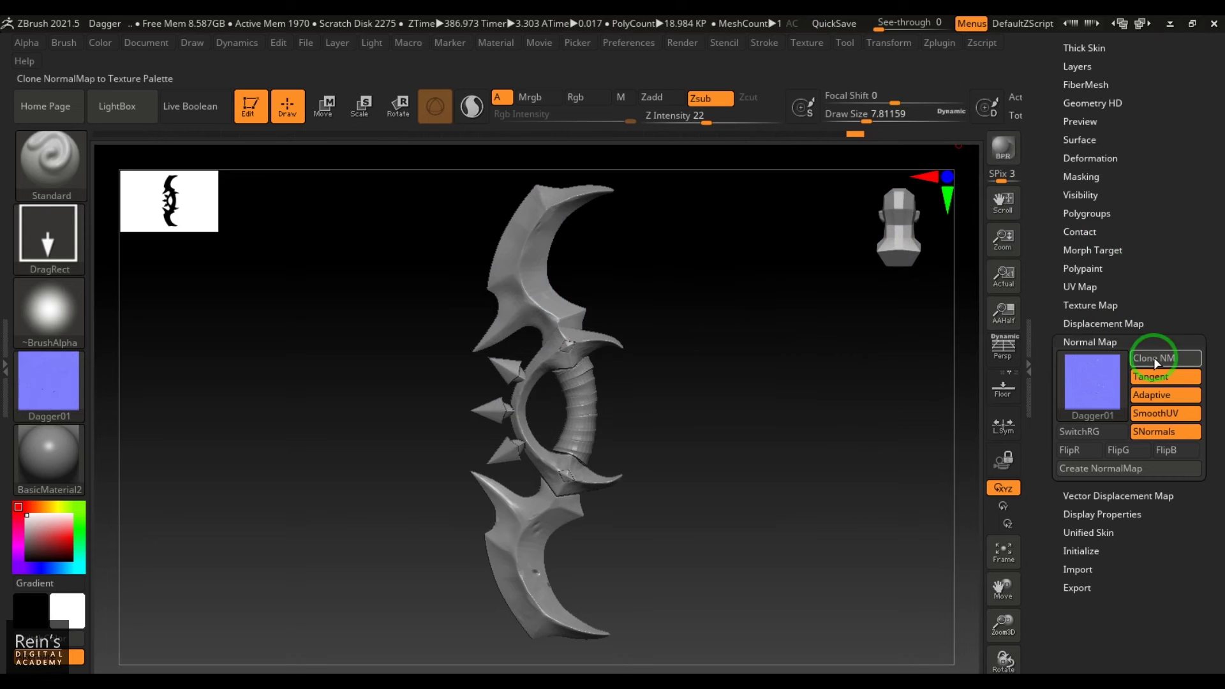
{"action": "left_click", "coordinate": [817, 45]}
{"action": "mouse_move", "coordinate": [853, 228]}
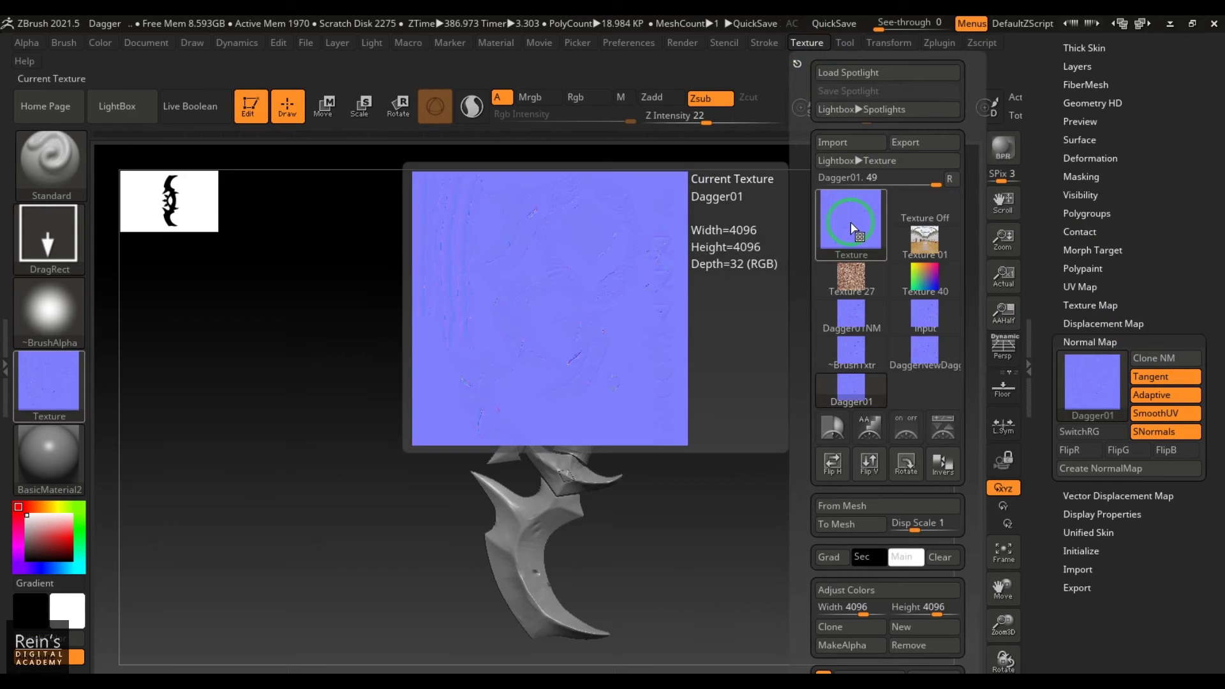
{"action": "left_click", "coordinate": [869, 469]}
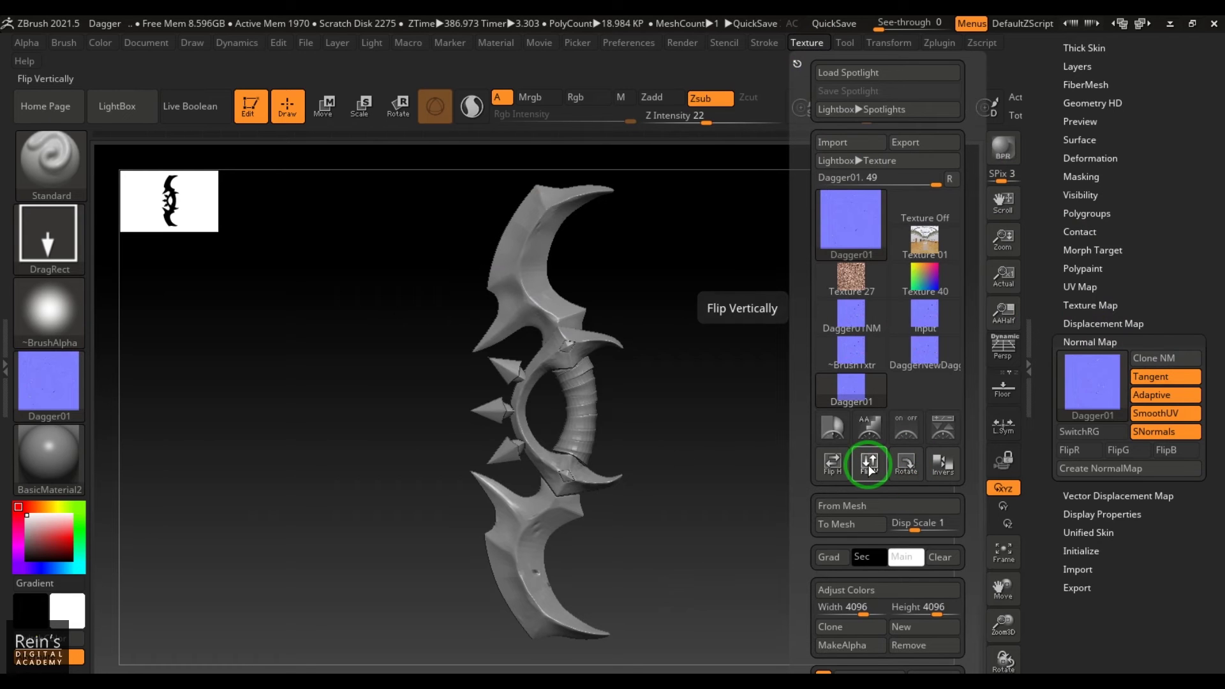
{"action": "mouse_move", "coordinate": [841, 240]}
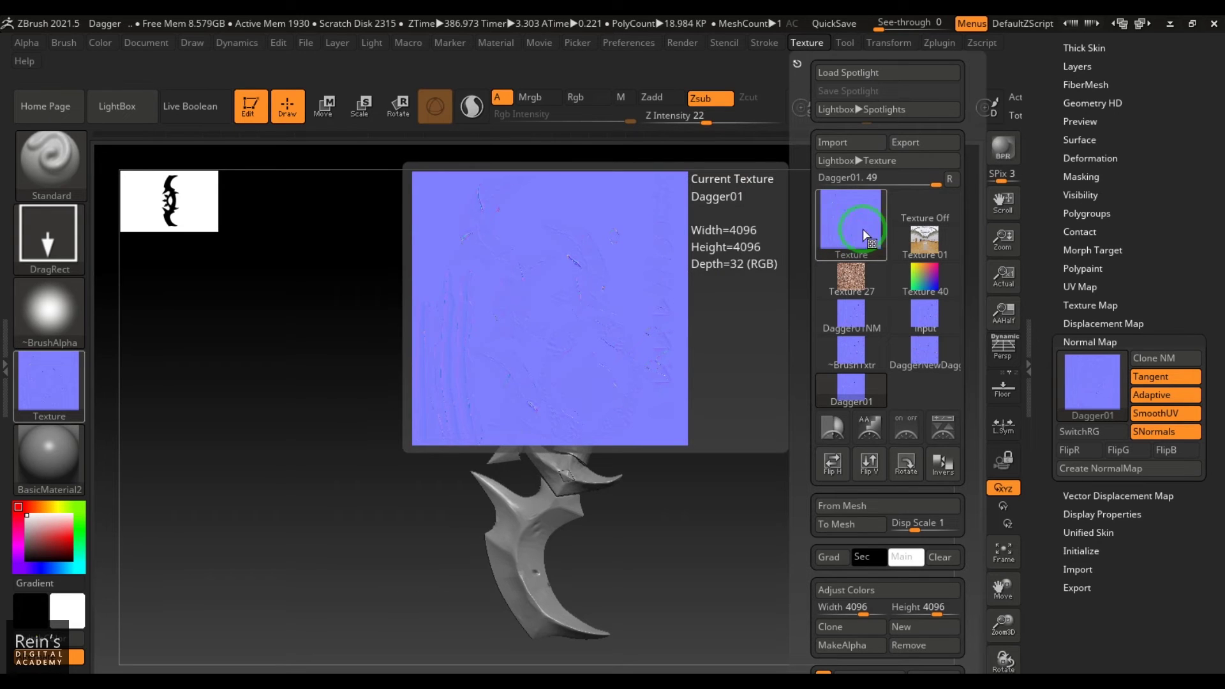
Step: Export the flipped texture as Dagger02NM.png in PNG format to the Dagger 3D Model folder
{"action": "left_click", "coordinate": [909, 143]}
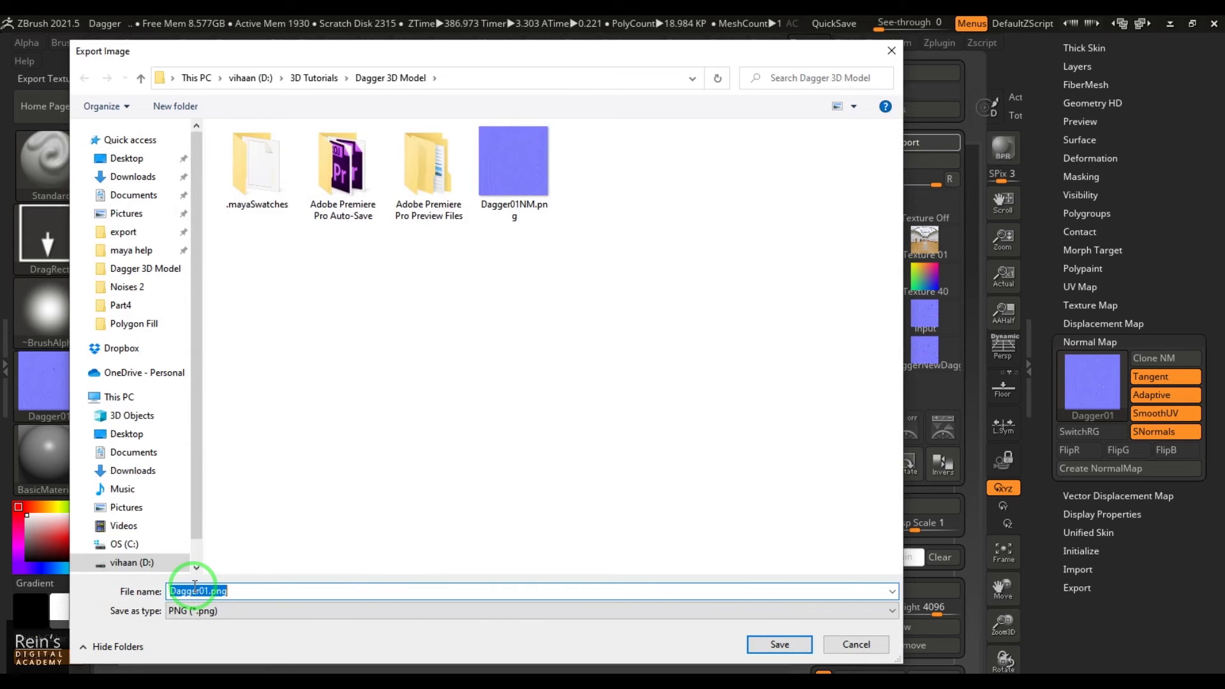
{"action": "left_click", "coordinate": [208, 591]}
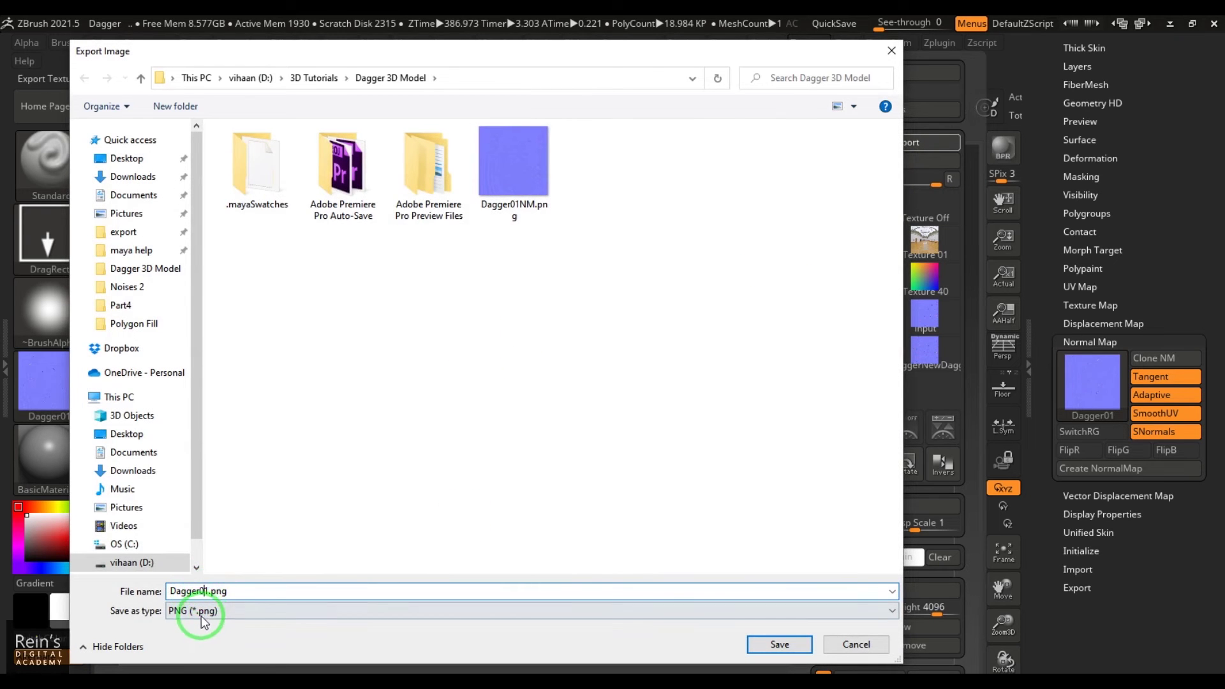
{"action": "left_click", "coordinate": [211, 613]}
{"action": "key", "text": "BackSpace"}
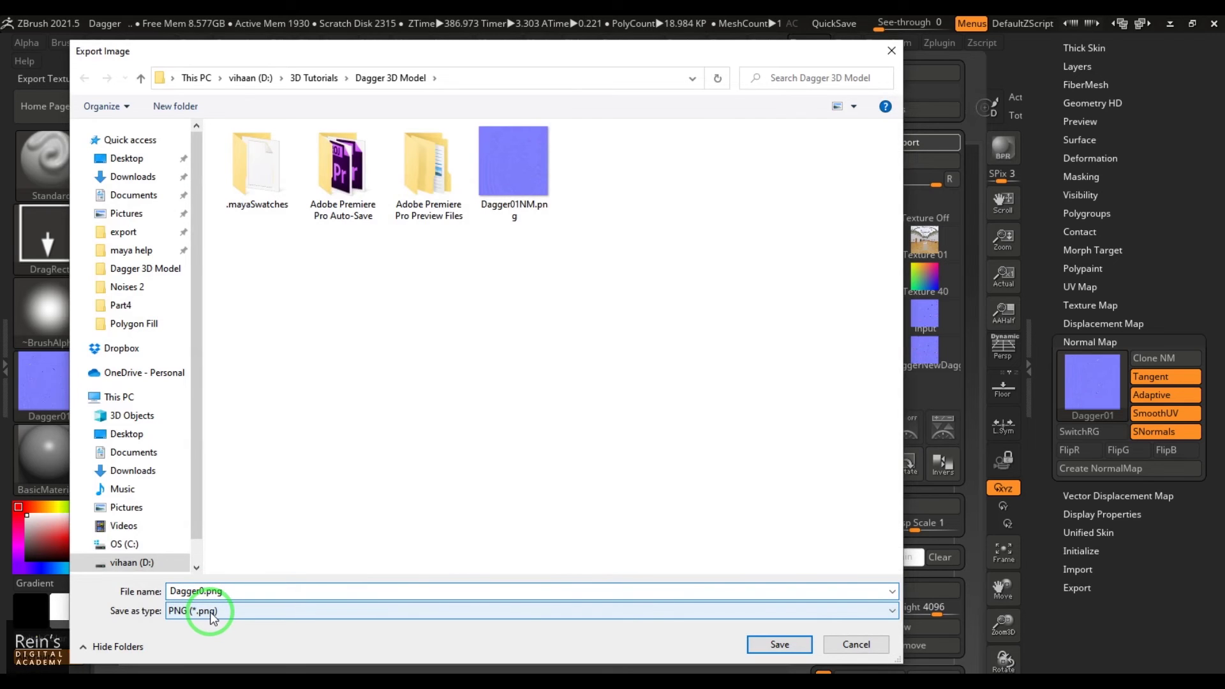
{"action": "type", "text": "2NM"}
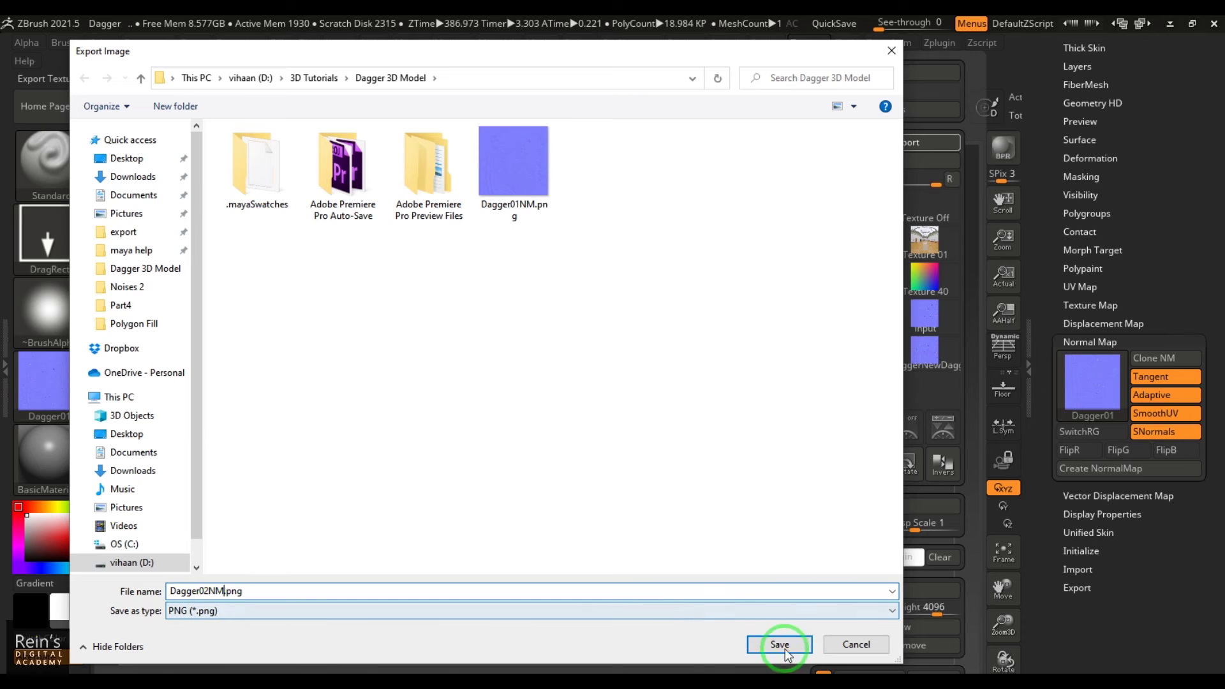
{"action": "left_click", "coordinate": [779, 645]}
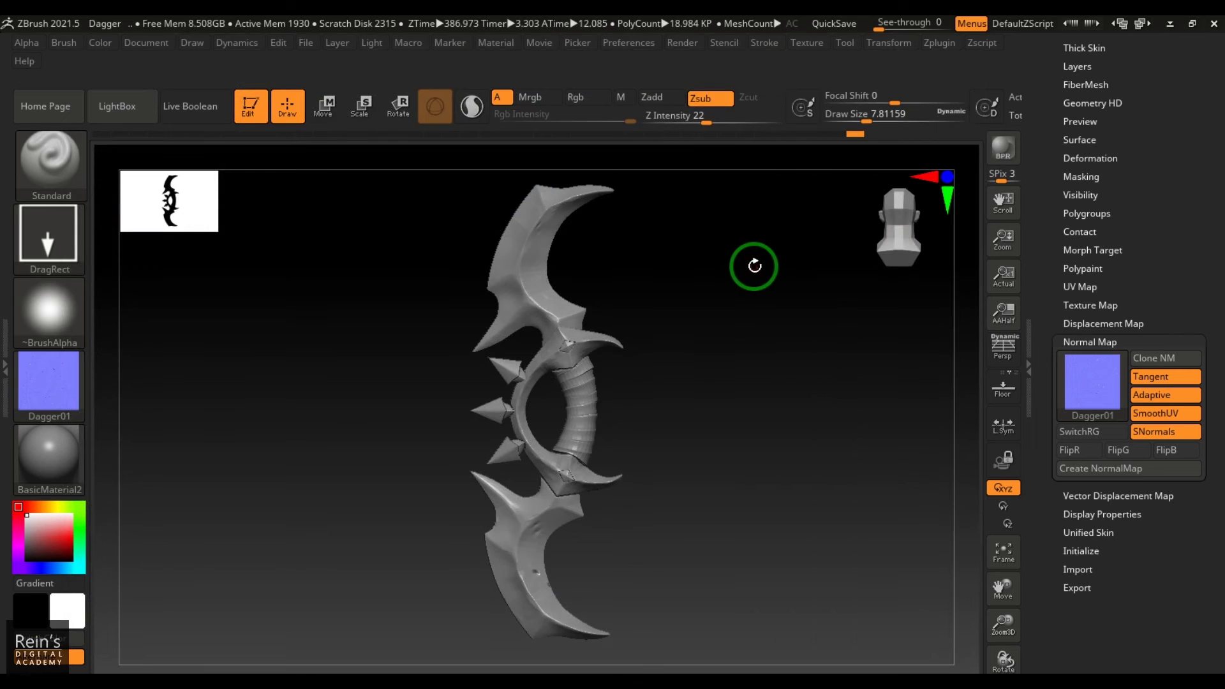
Step: Confirm SDiv 2 and export the dagger mesh as Dagger03.fbx in FBX format
{"action": "scroll", "coordinate": [1205, 268], "scroll_direction": "up", "scroll_amount": 5}
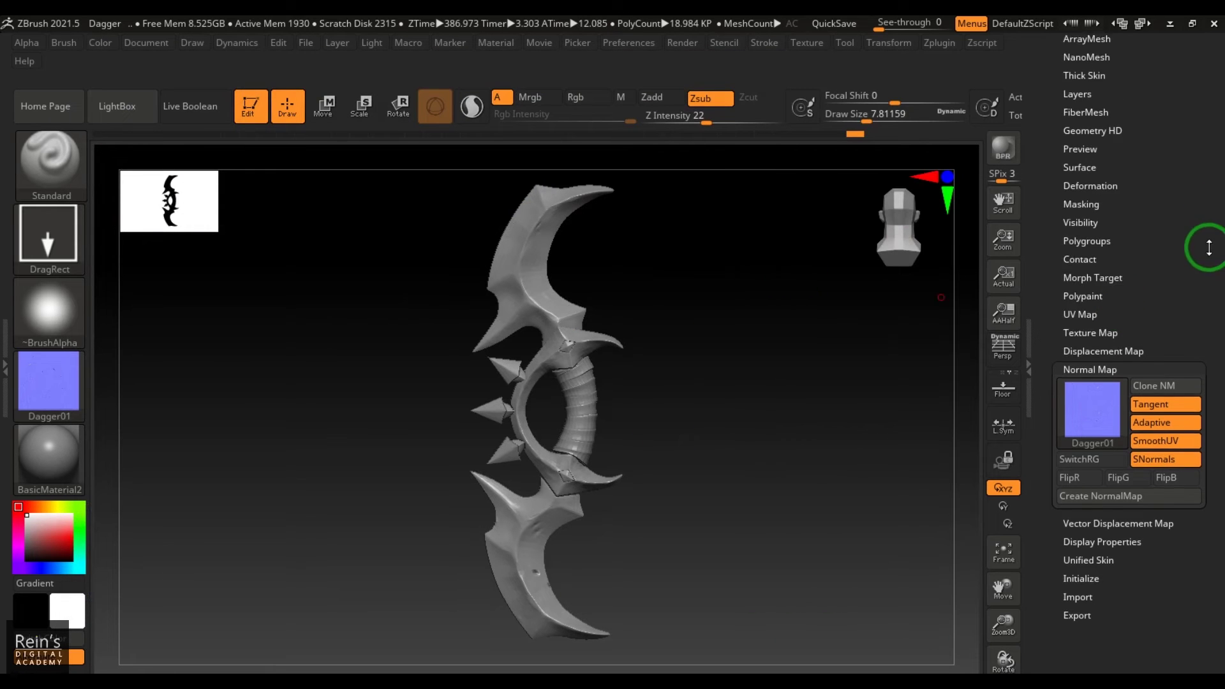
{"action": "left_click", "coordinate": [1084, 217]}
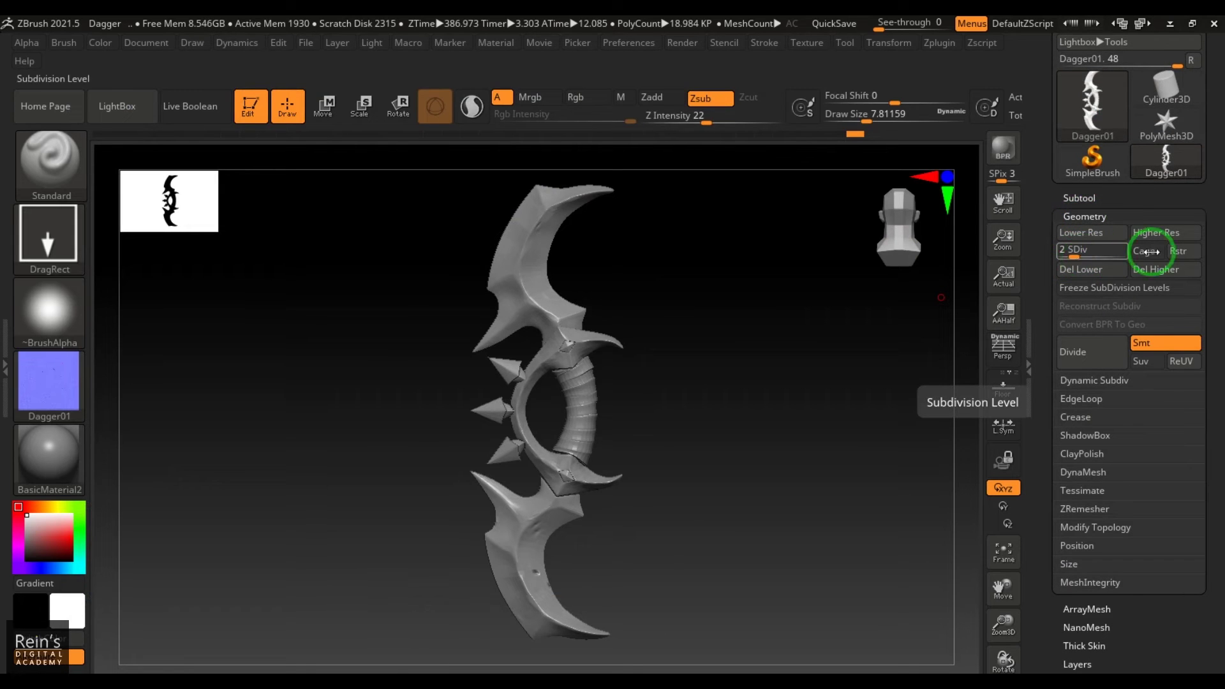
{"action": "scroll", "coordinate": [1214, 236], "scroll_direction": "up", "scroll_amount": 3}
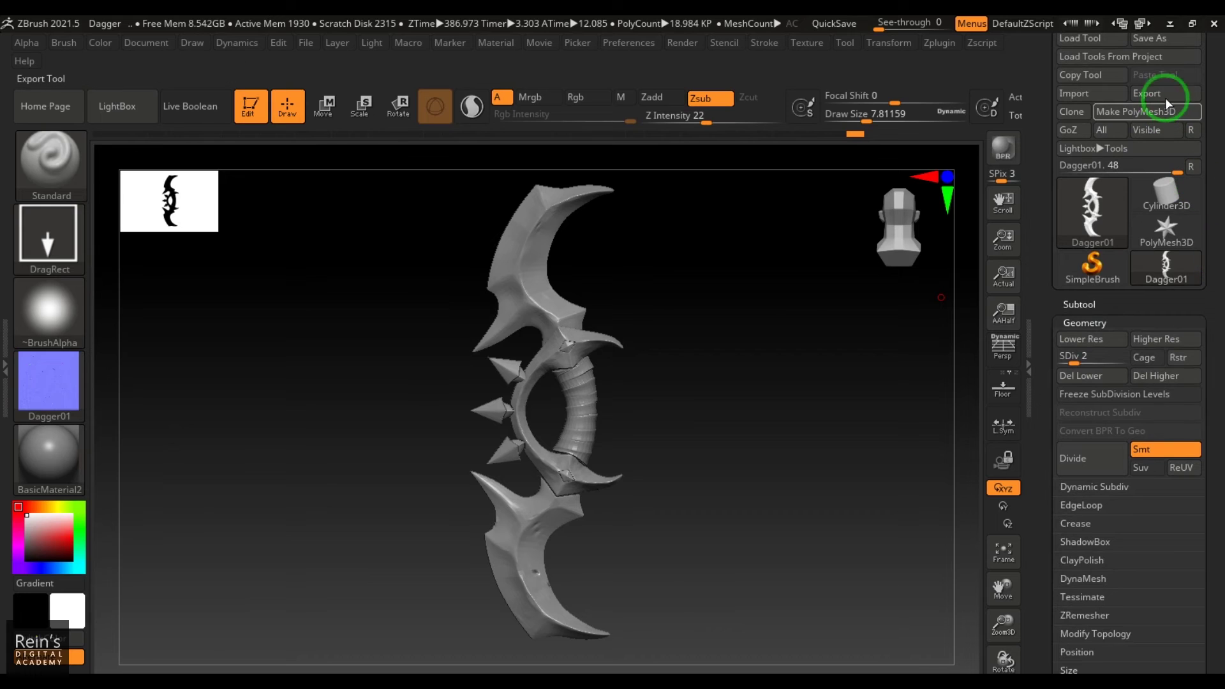
{"action": "left_click", "coordinate": [1171, 95]}
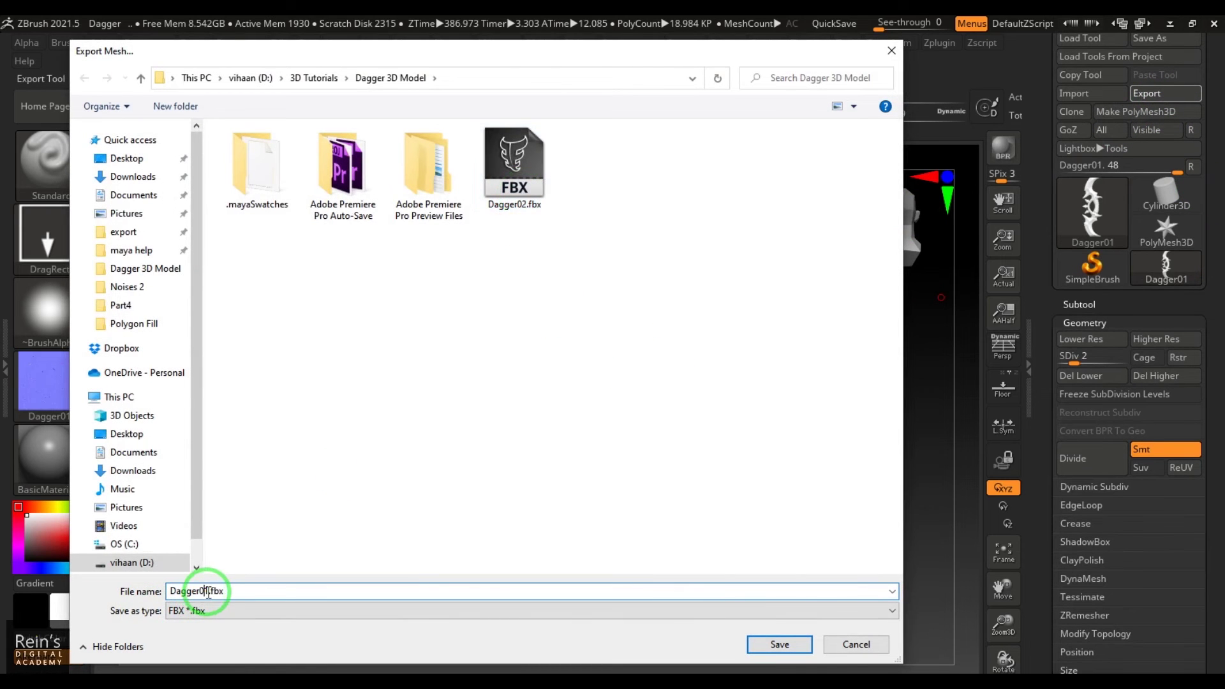
{"action": "left_click", "coordinate": [202, 612]}
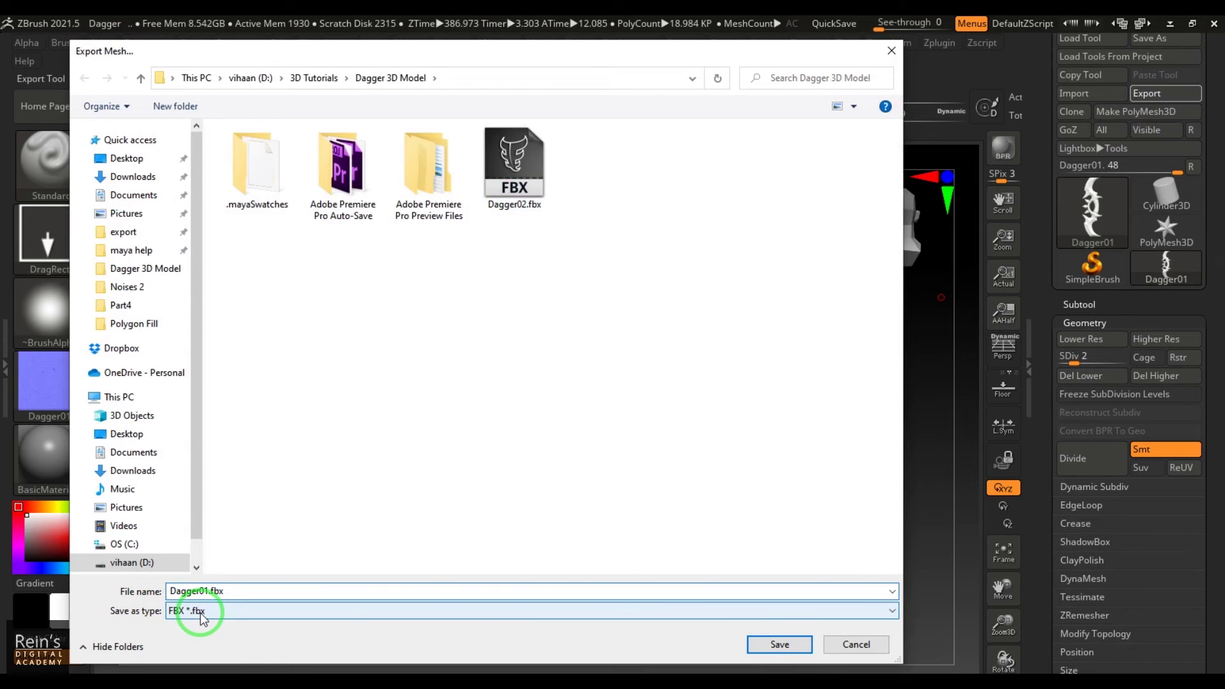
{"action": "left_click", "coordinate": [207, 614]}
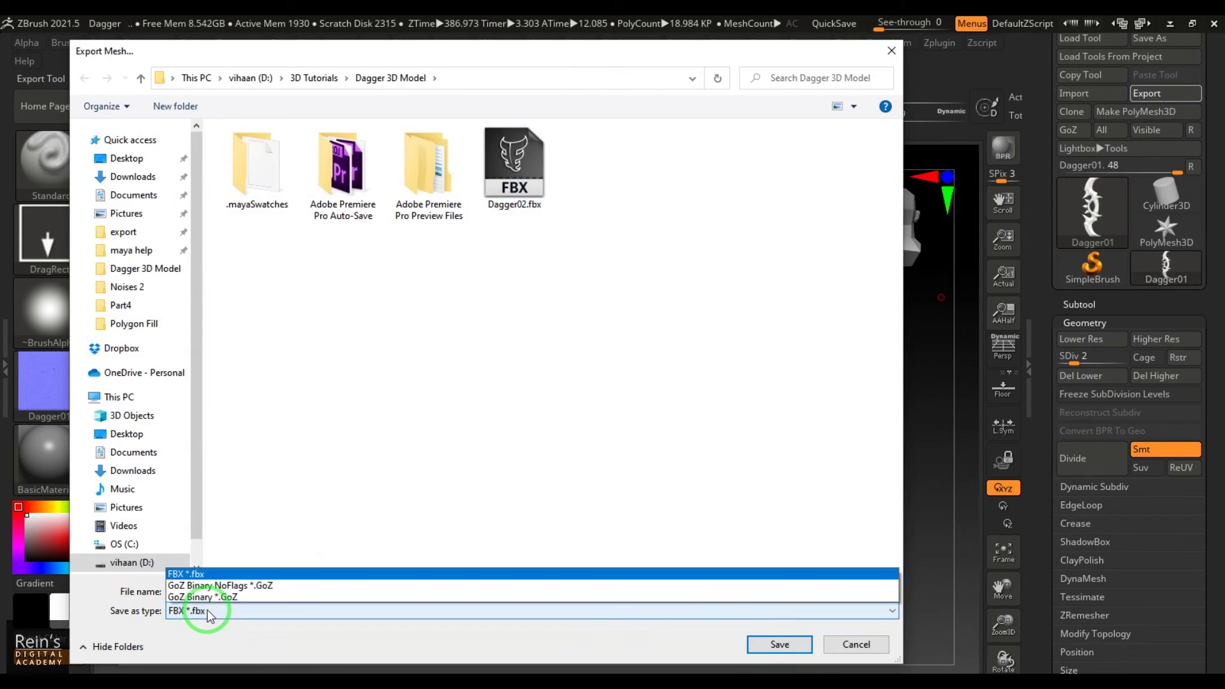
{"action": "left_click", "coordinate": [207, 614]}
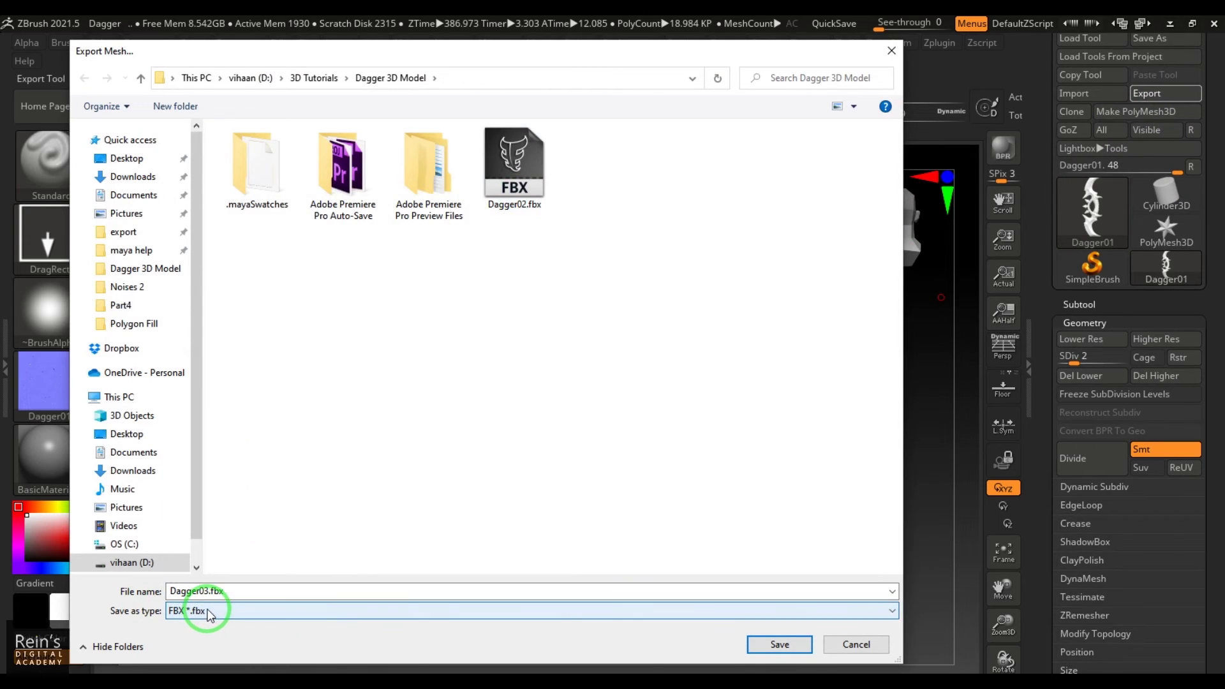
{"action": "left_click", "coordinate": [779, 644]}
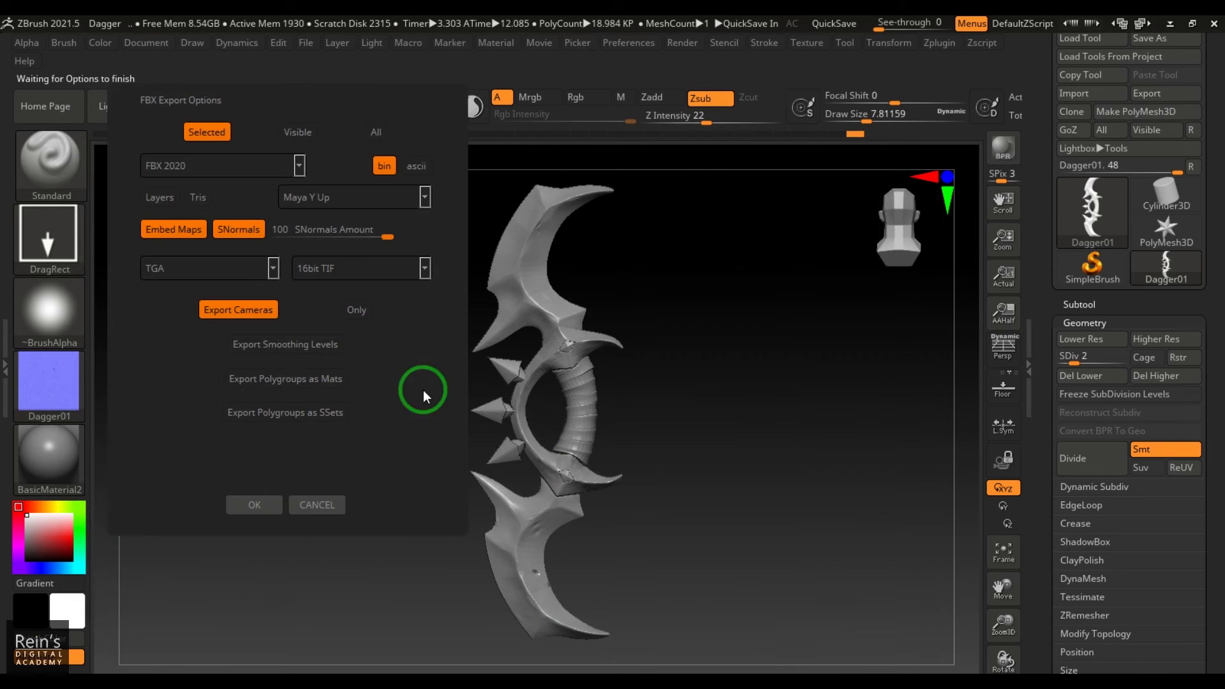
{"action": "left_click", "coordinate": [255, 504]}
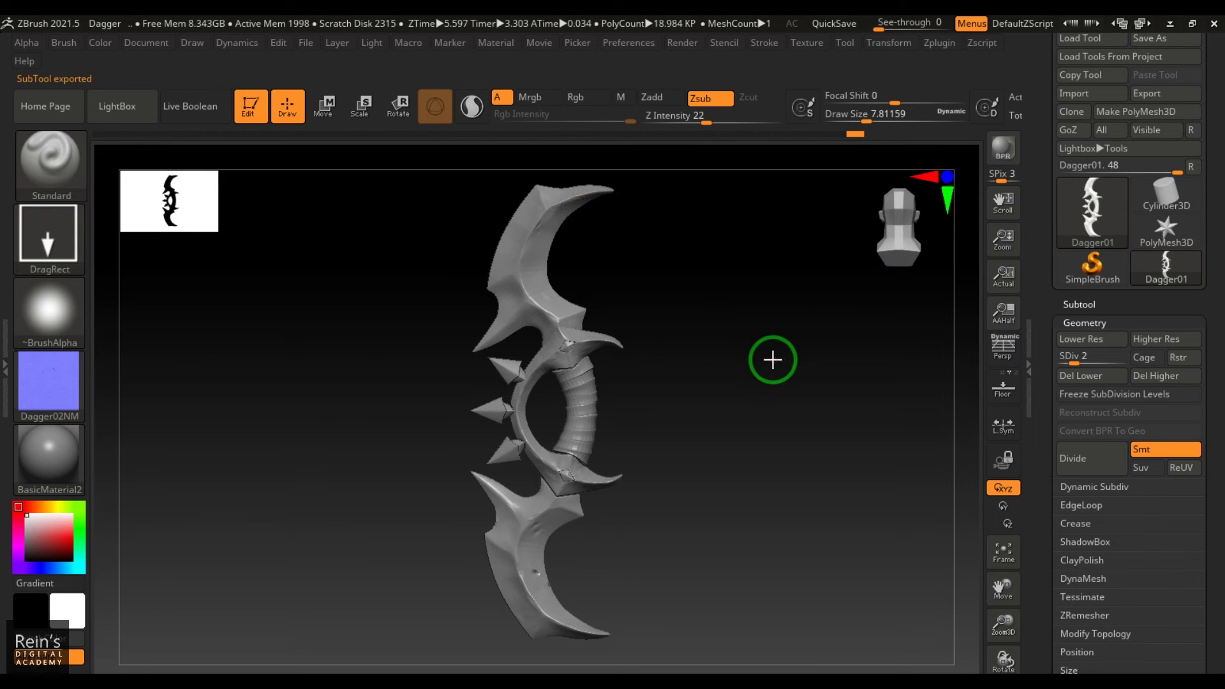
Step: Dock the Zplugin palette alongside the Tool settings
{"action": "left_click", "coordinate": [1085, 323]}
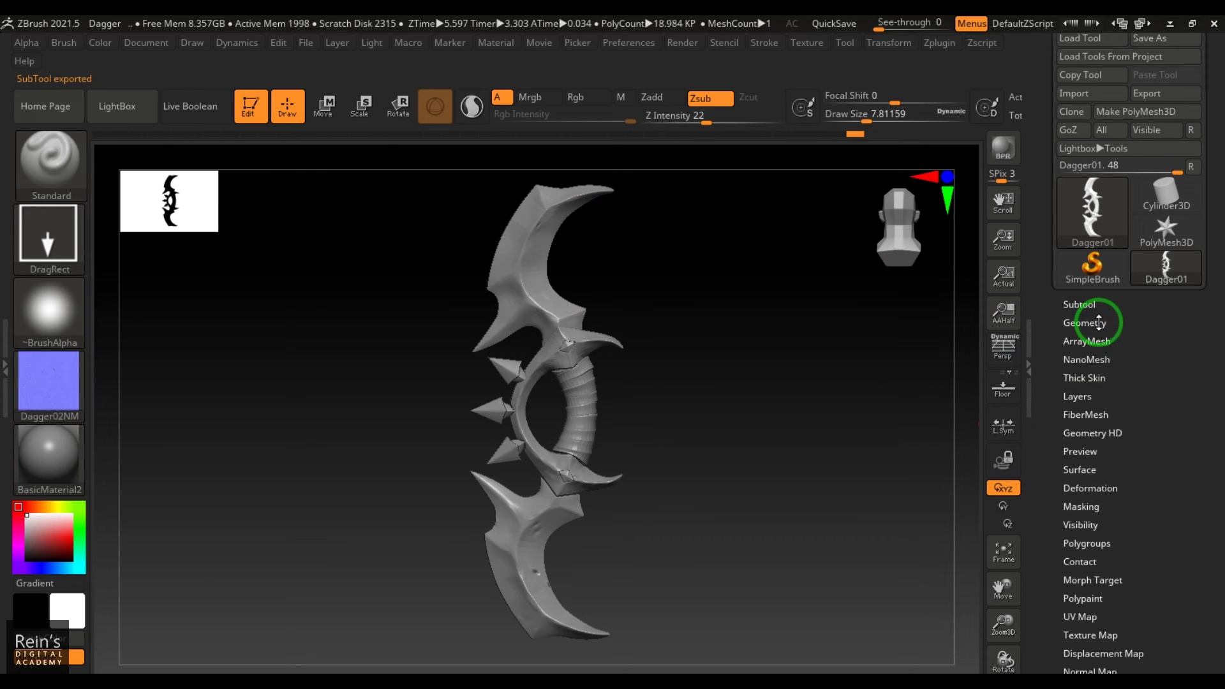
{"action": "left_click_drag", "start_coordinate": [1146, 465], "coordinate": [1143, 334]}
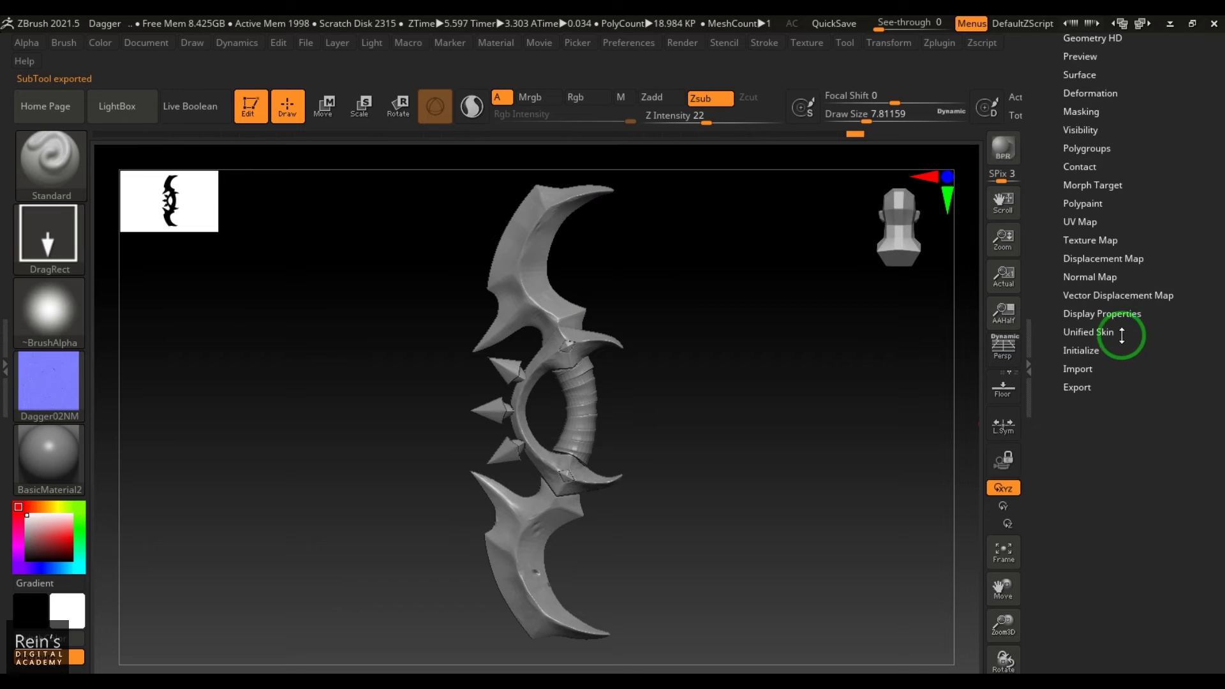
{"action": "left_click", "coordinate": [940, 44]}
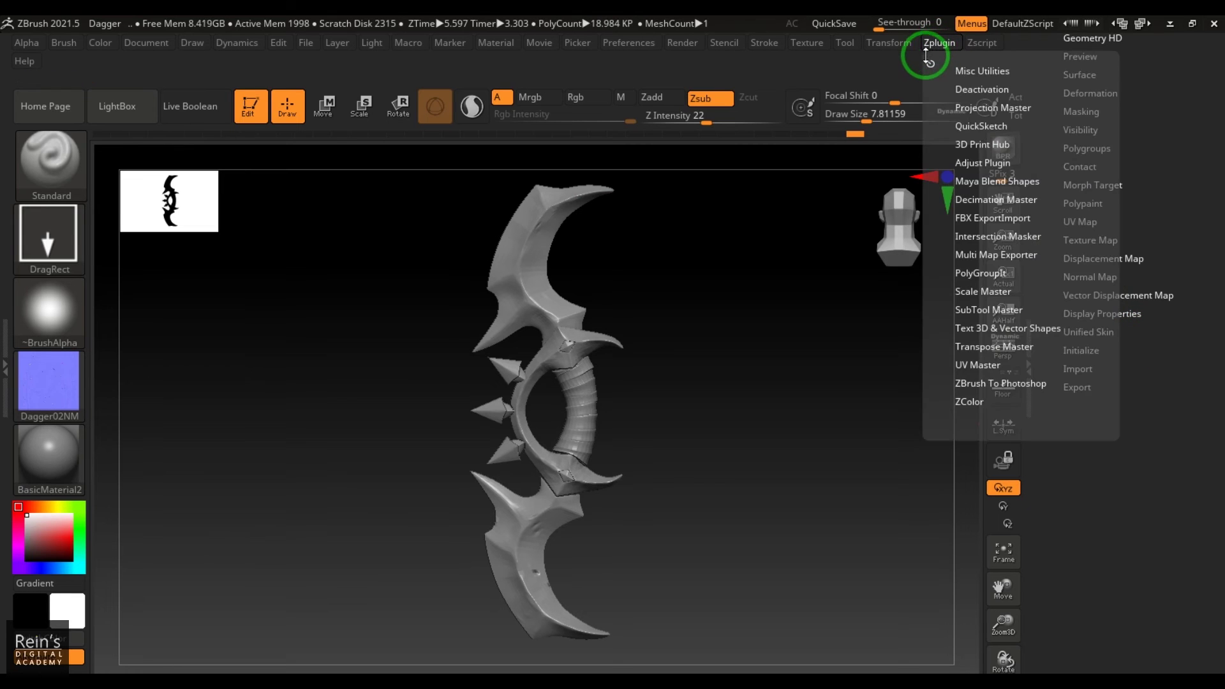
{"action": "left_click_drag", "start_coordinate": [930, 64], "coordinate": [1088, 472]}
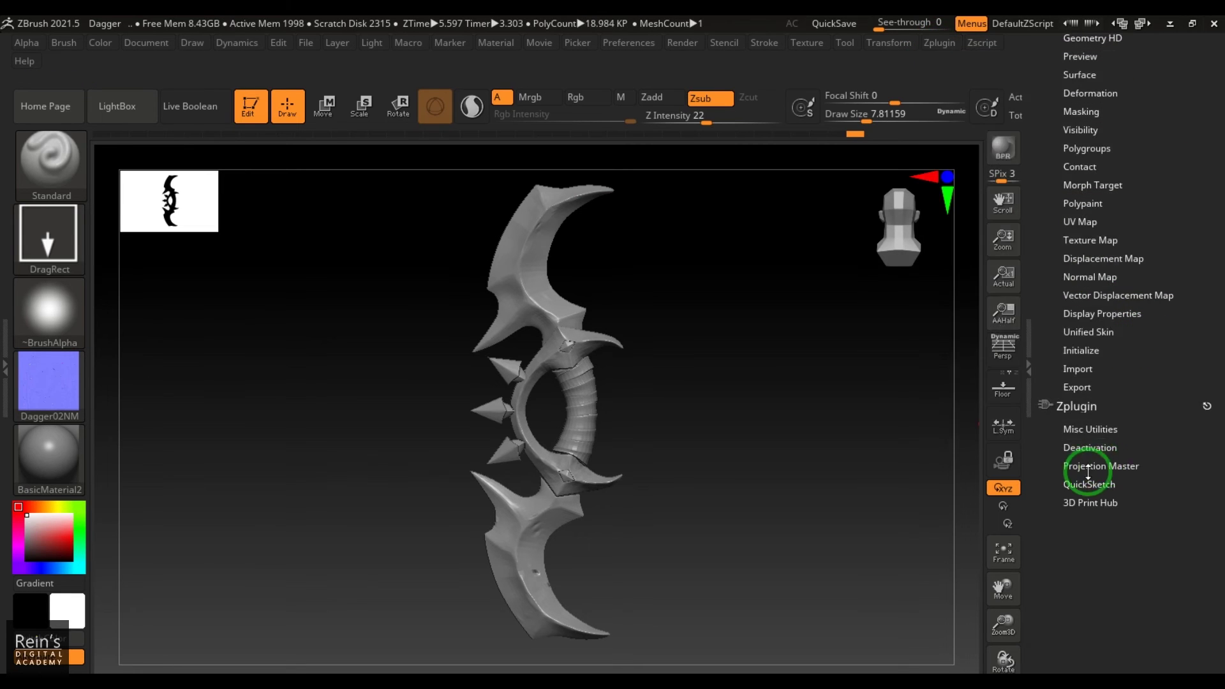
{"action": "left_click_drag", "start_coordinate": [1178, 465], "coordinate": [1192, 366]}
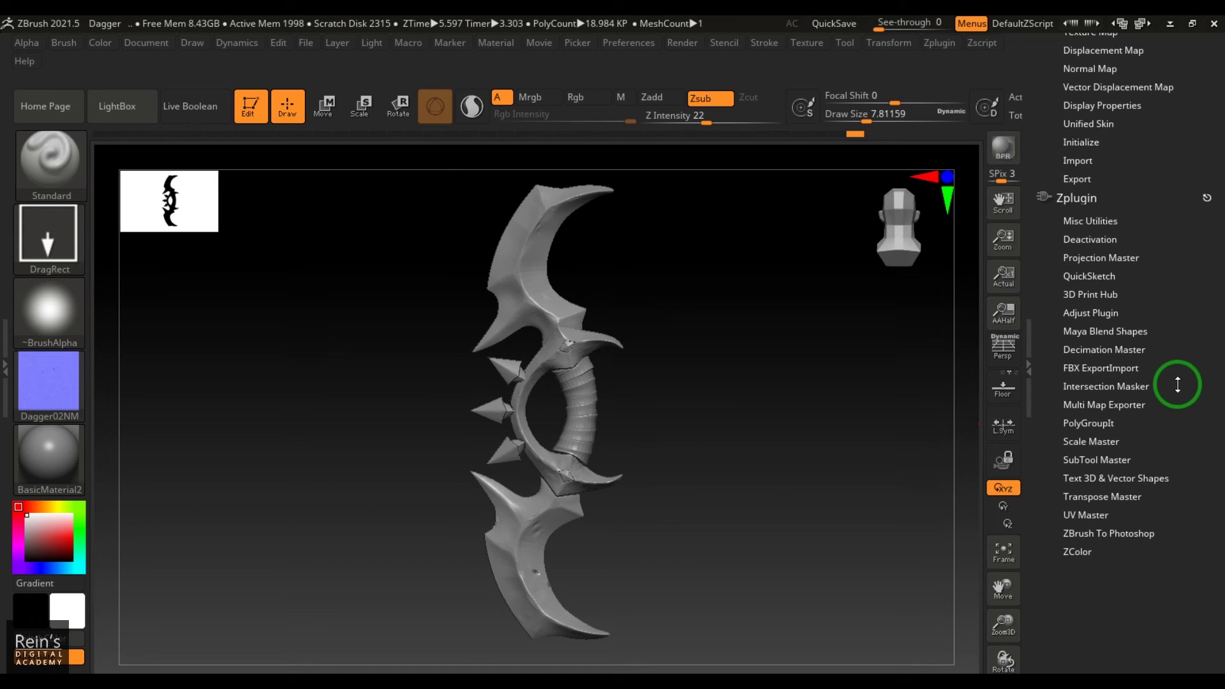
Step: In Multi Map Exporter, enable Normal and Export Mesh with a 4096 map size
{"action": "left_click", "coordinate": [1118, 406]}
{"action": "left_click_drag", "start_coordinate": [1186, 347], "coordinate": [1184, 273]}
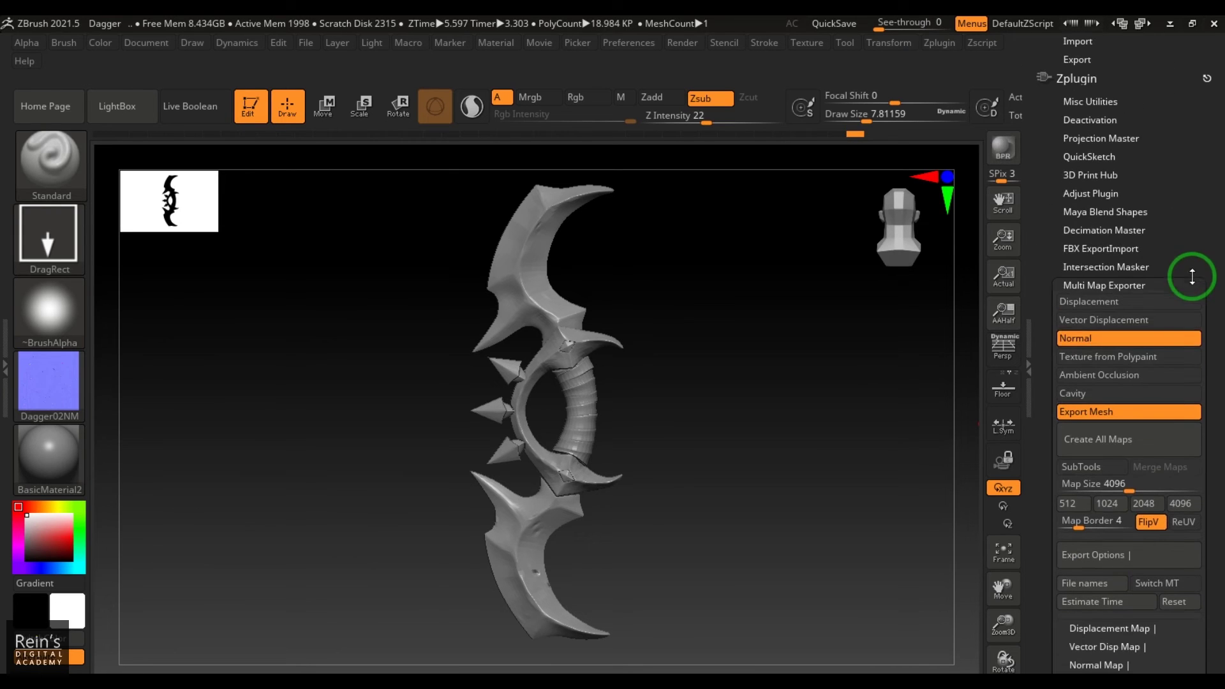
{"action": "left_click", "coordinate": [1135, 342]}
{"action": "left_click", "coordinate": [1135, 339]}
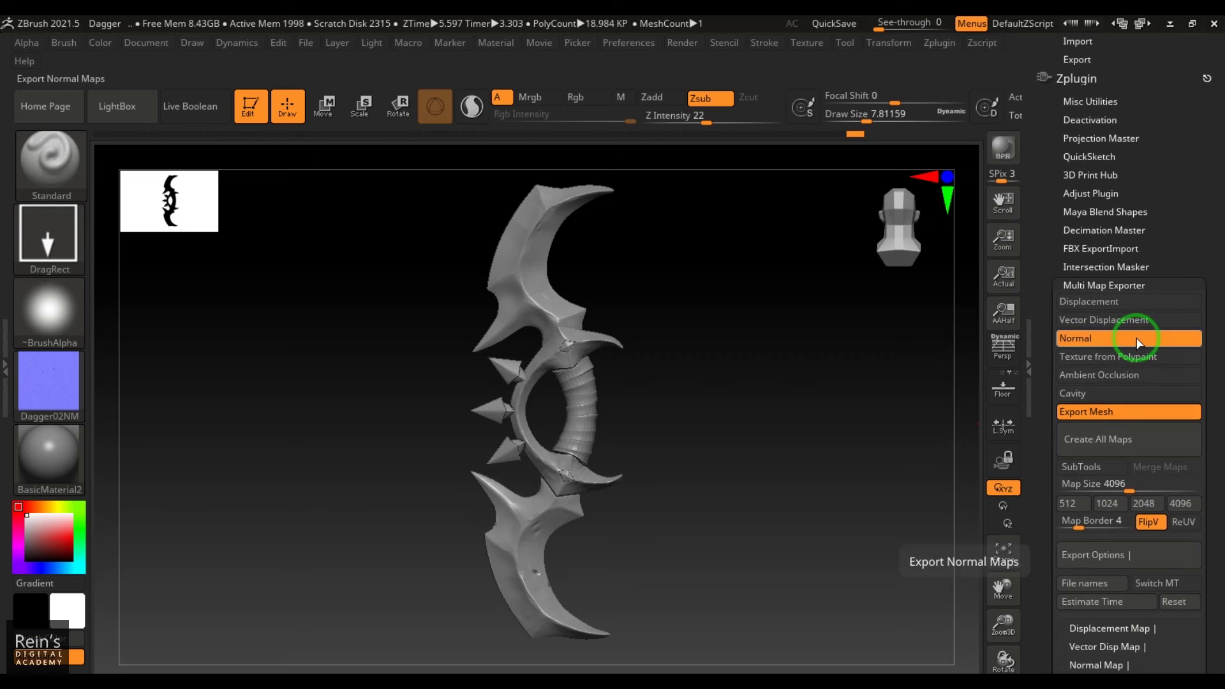
{"action": "left_click", "coordinate": [1117, 414]}
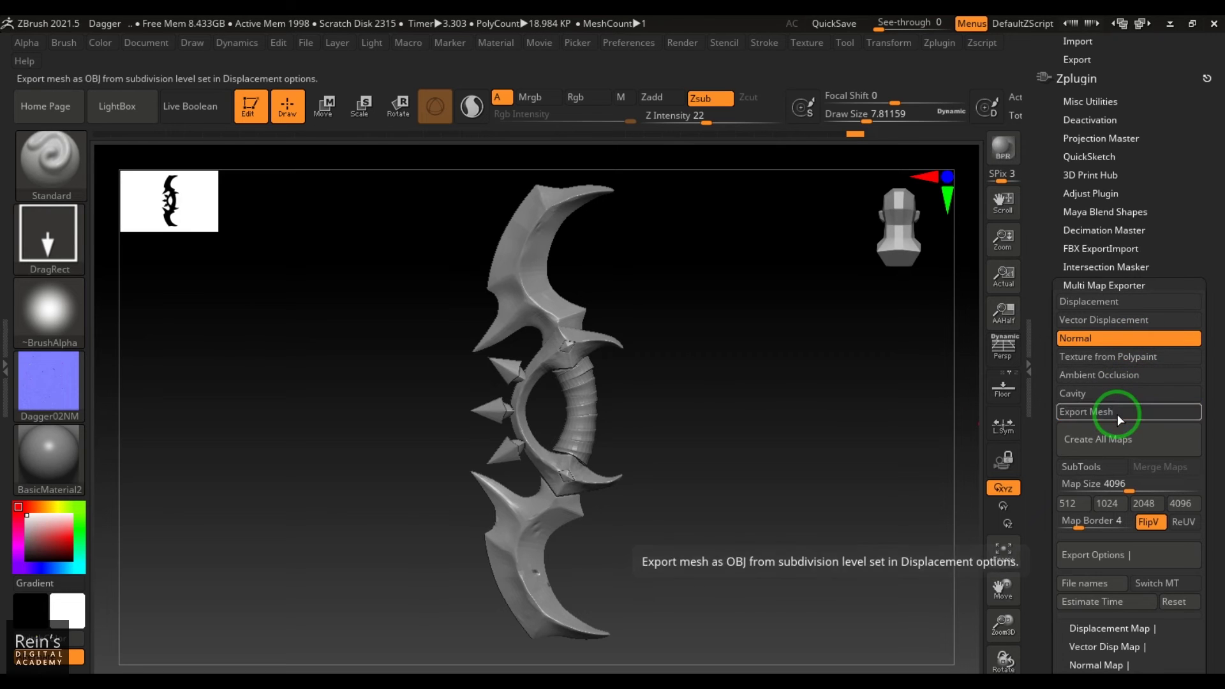
{"action": "left_click", "coordinate": [1116, 414]}
{"action": "left_click_drag", "start_coordinate": [1199, 383], "coordinate": [1172, 285]}
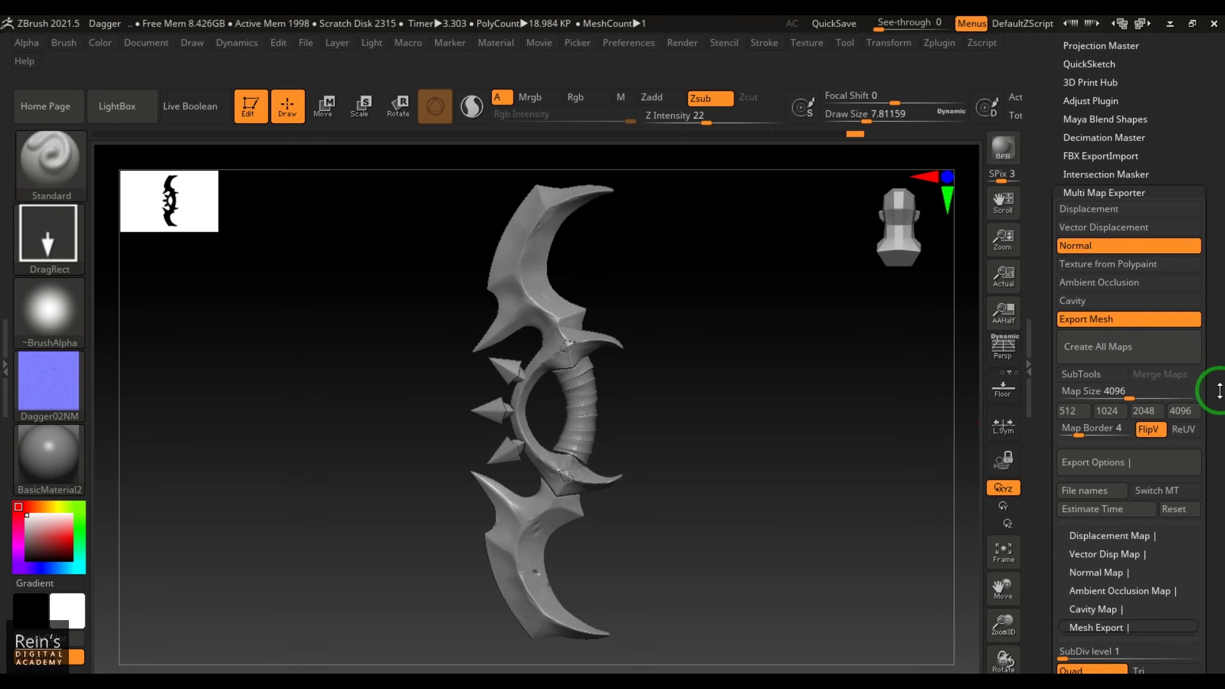
{"action": "scroll", "coordinate": [1218, 390], "scroll_direction": "down", "scroll_amount": 3}
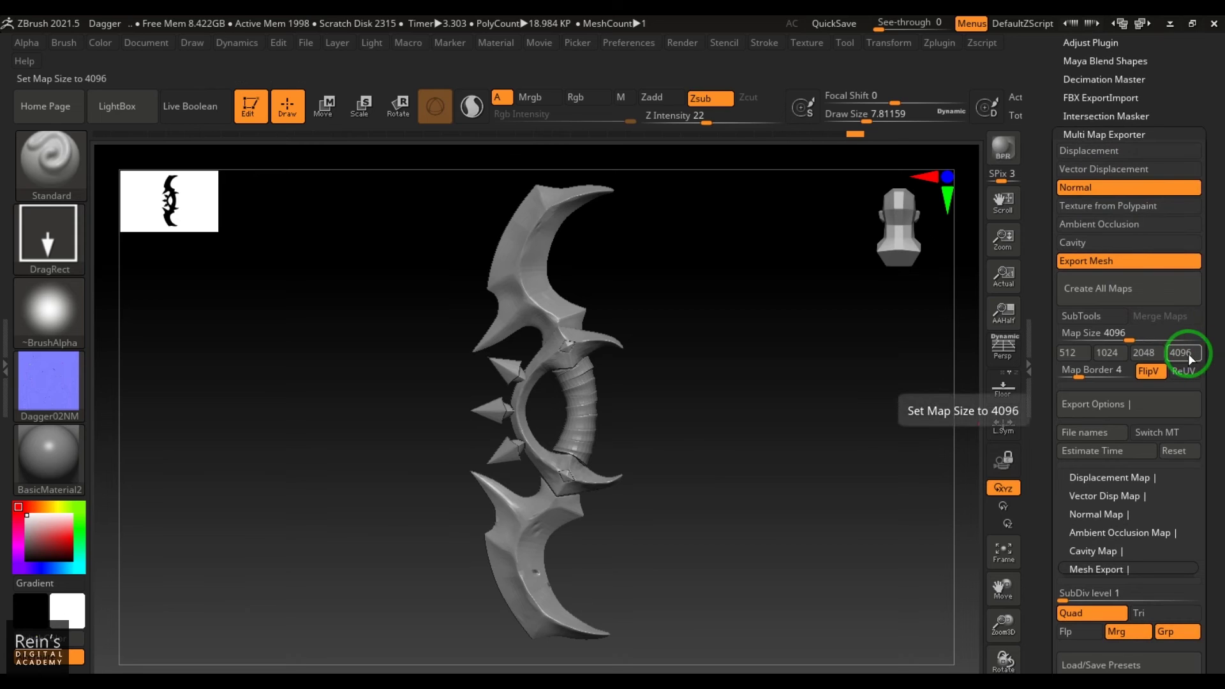
{"action": "scroll", "coordinate": [1208, 304], "scroll_direction": "down", "scroll_amount": 5}
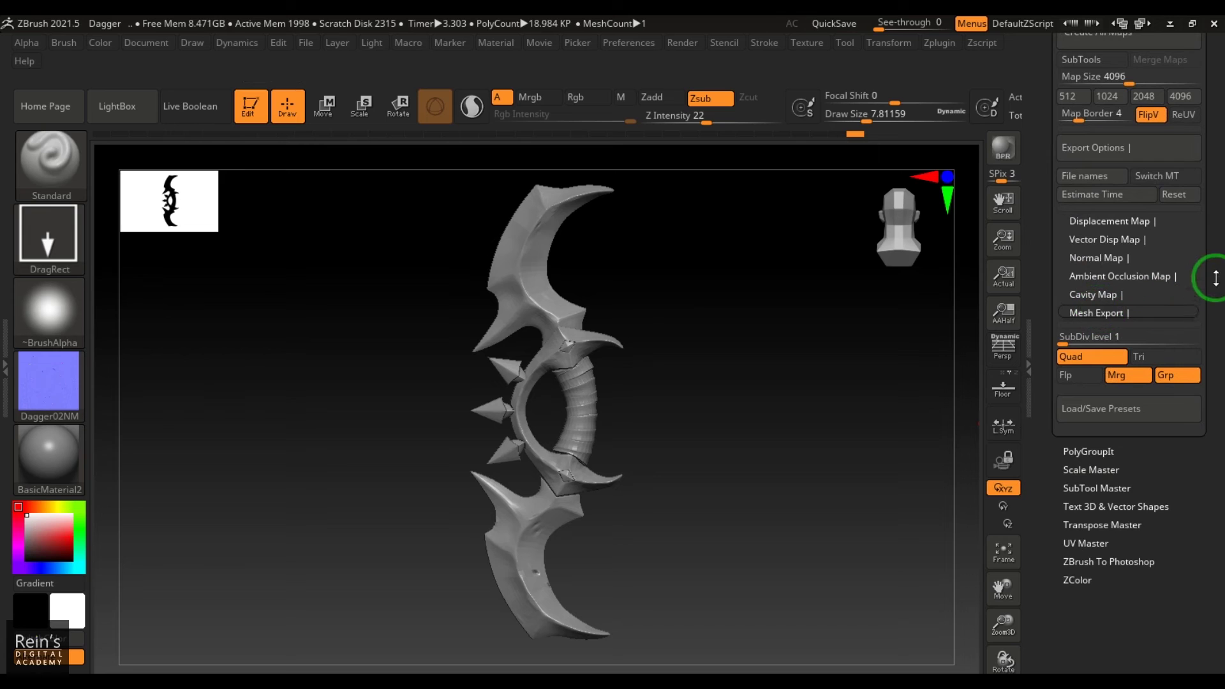
Step: Expand Export Options and show the Normal Map export settings
{"action": "left_click", "coordinate": [1135, 144]}
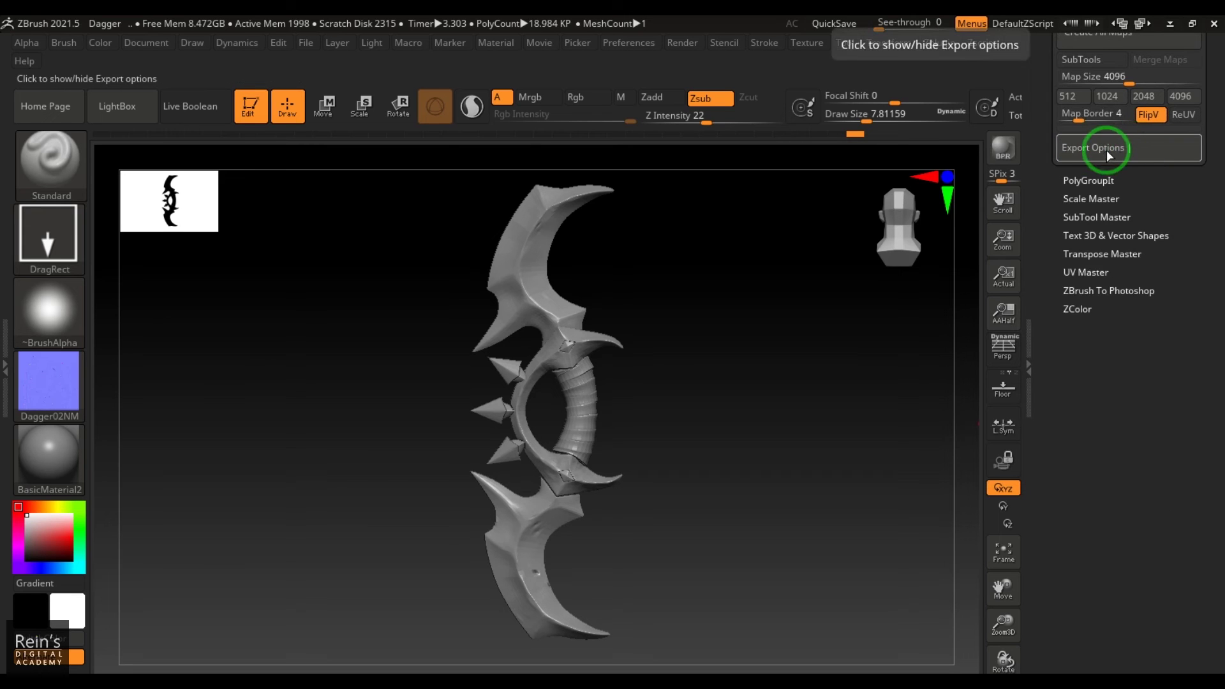
{"action": "left_click", "coordinate": [1106, 151]}
{"action": "left_click", "coordinate": [1105, 147]}
{"action": "left_click", "coordinate": [1104, 148]}
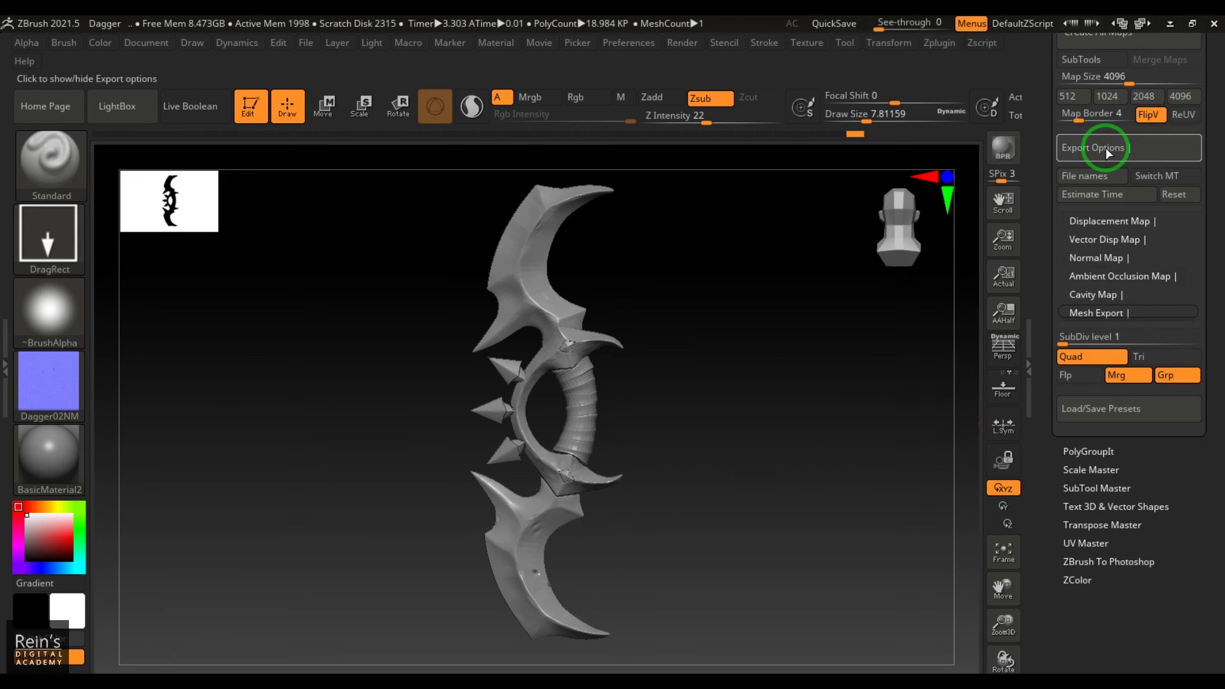
{"action": "left_click", "coordinate": [1105, 148]}
{"action": "left_click", "coordinate": [1104, 148]}
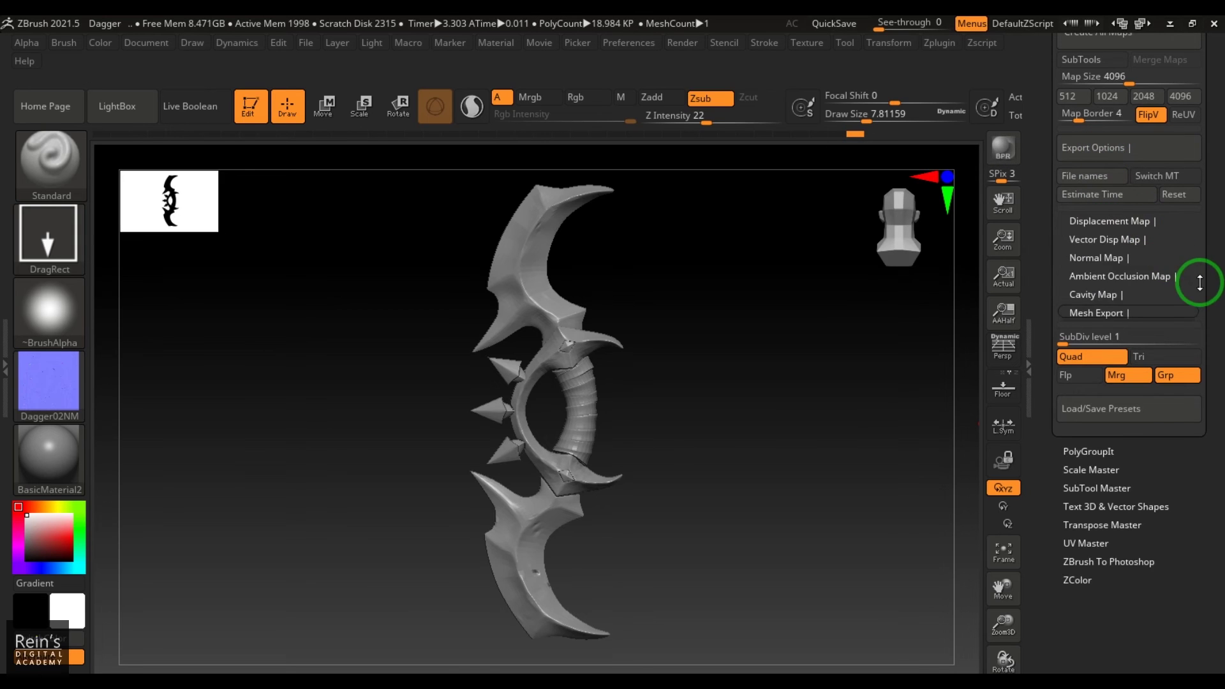
{"action": "left_click", "coordinate": [1091, 312]}
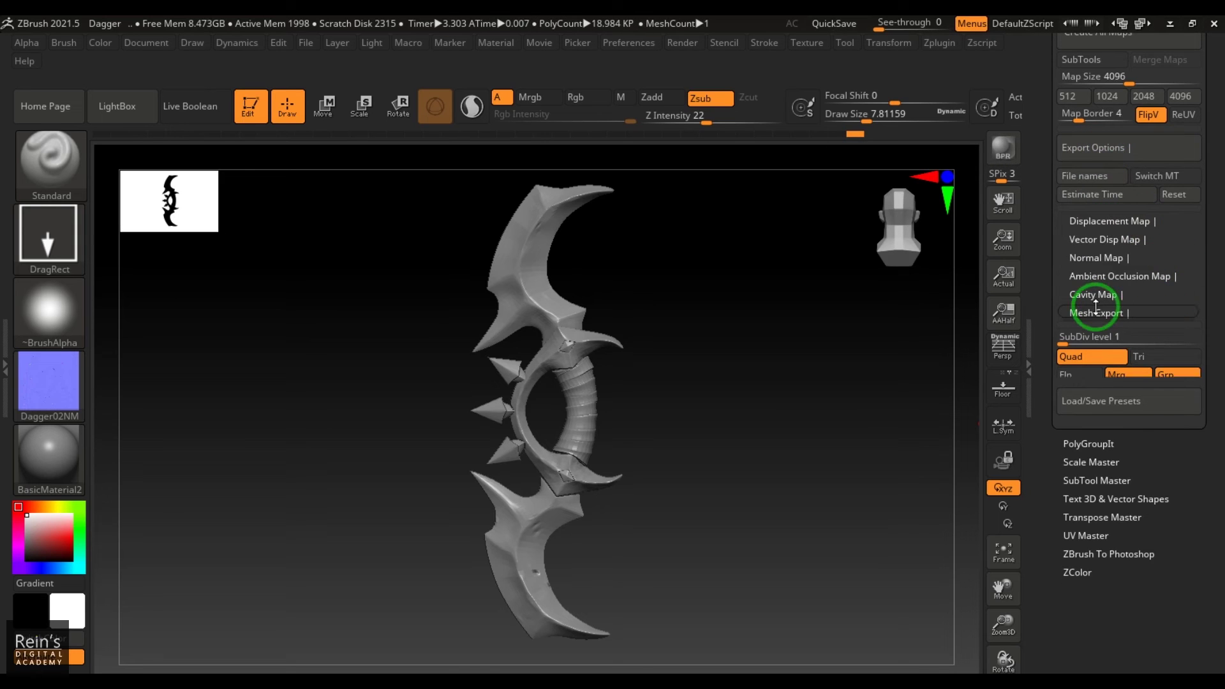
{"action": "left_click", "coordinate": [1086, 256]}
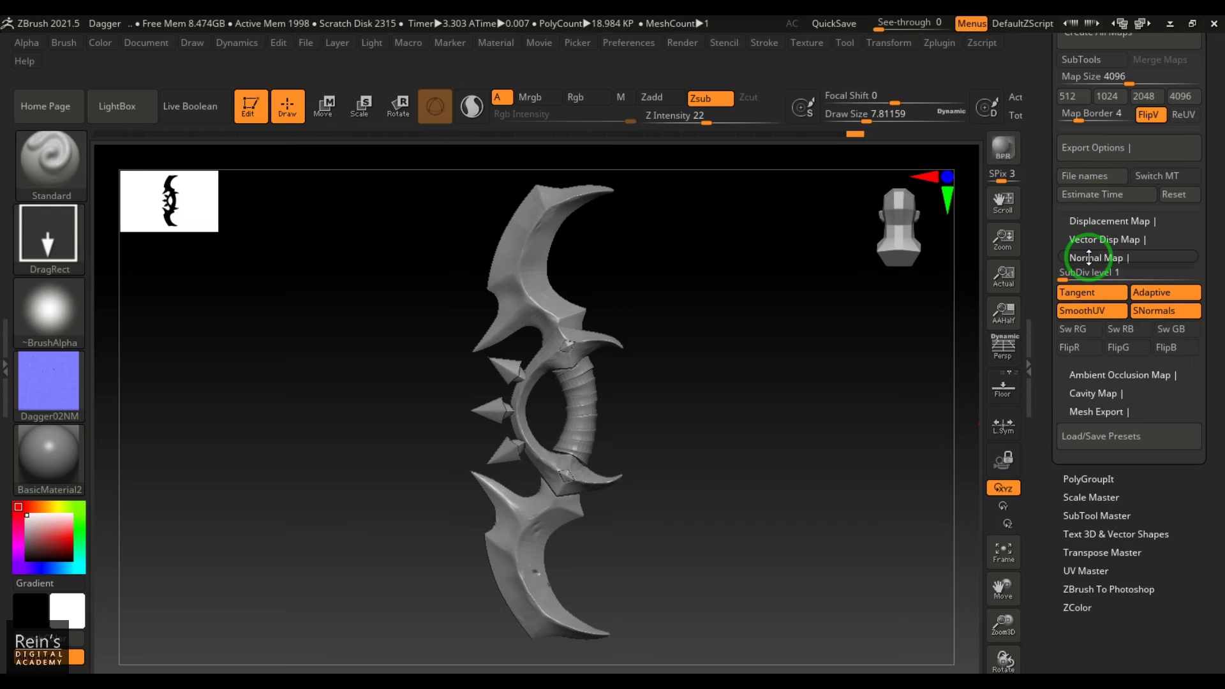
Step: Keep Tangent on and set the normal map SubDiv level to 2
{"action": "left_click", "coordinate": [1089, 293]}
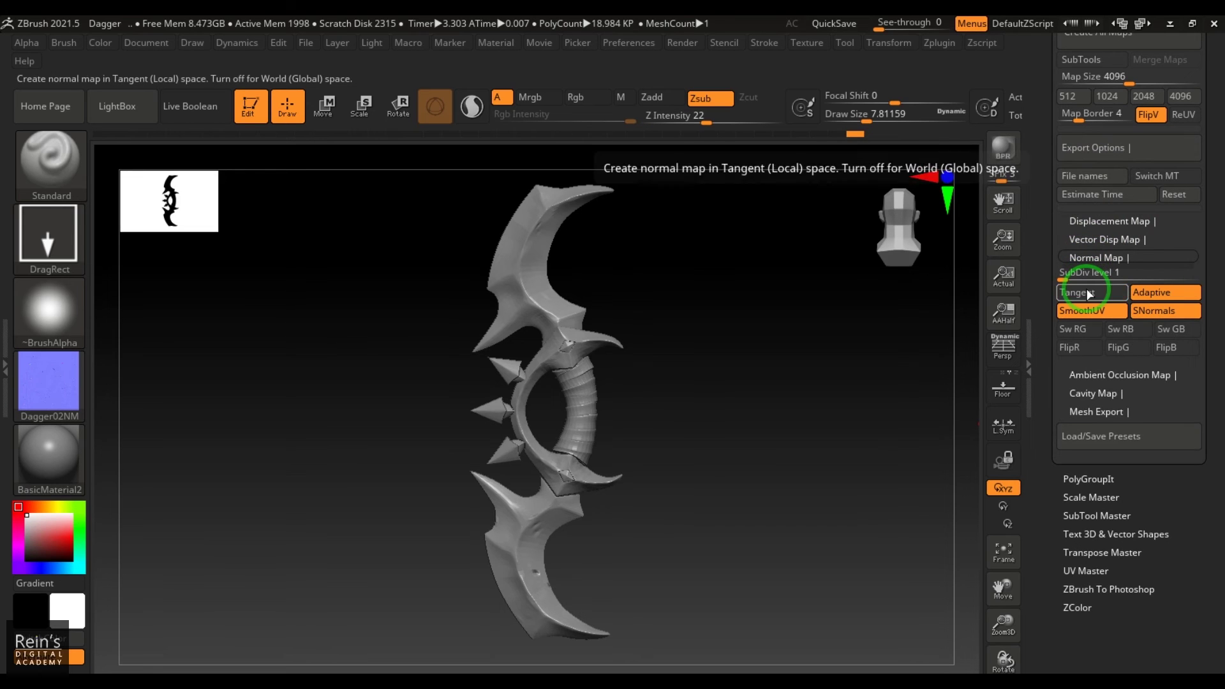
{"action": "left_click", "coordinate": [1090, 293]}
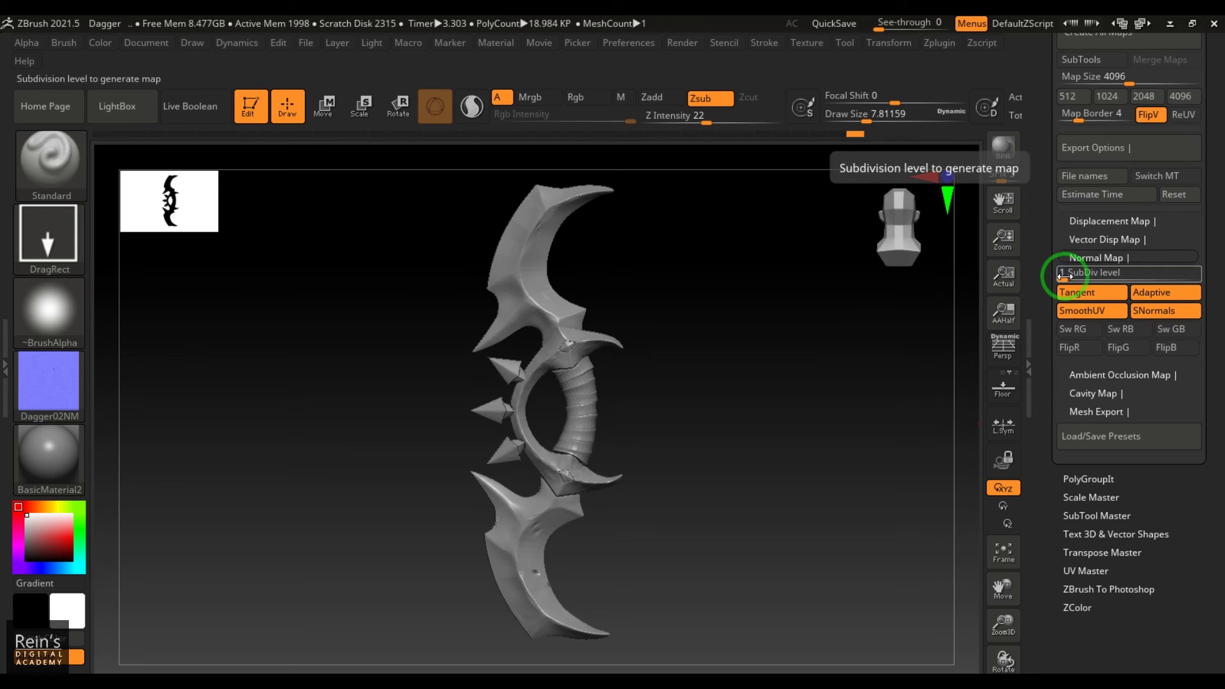
{"action": "left_click_drag", "start_coordinate": [1061, 275], "coordinate": [1073, 279]}
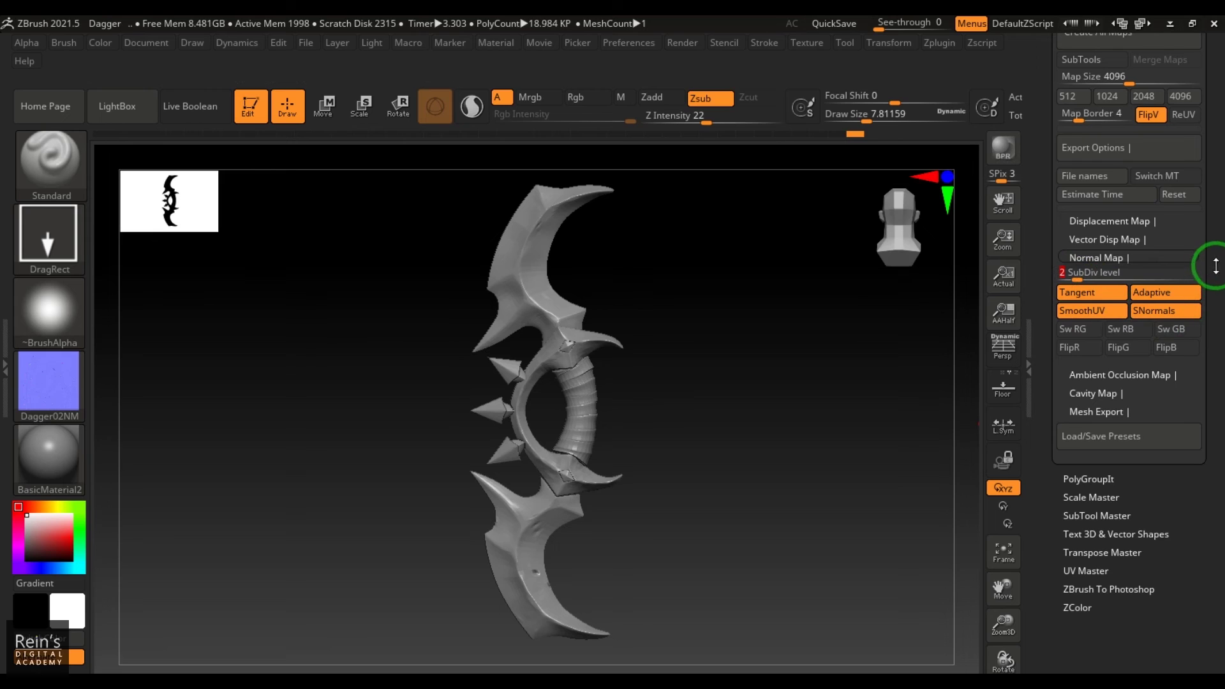
{"action": "left_click_drag", "start_coordinate": [1216, 275], "coordinate": [1216, 333]}
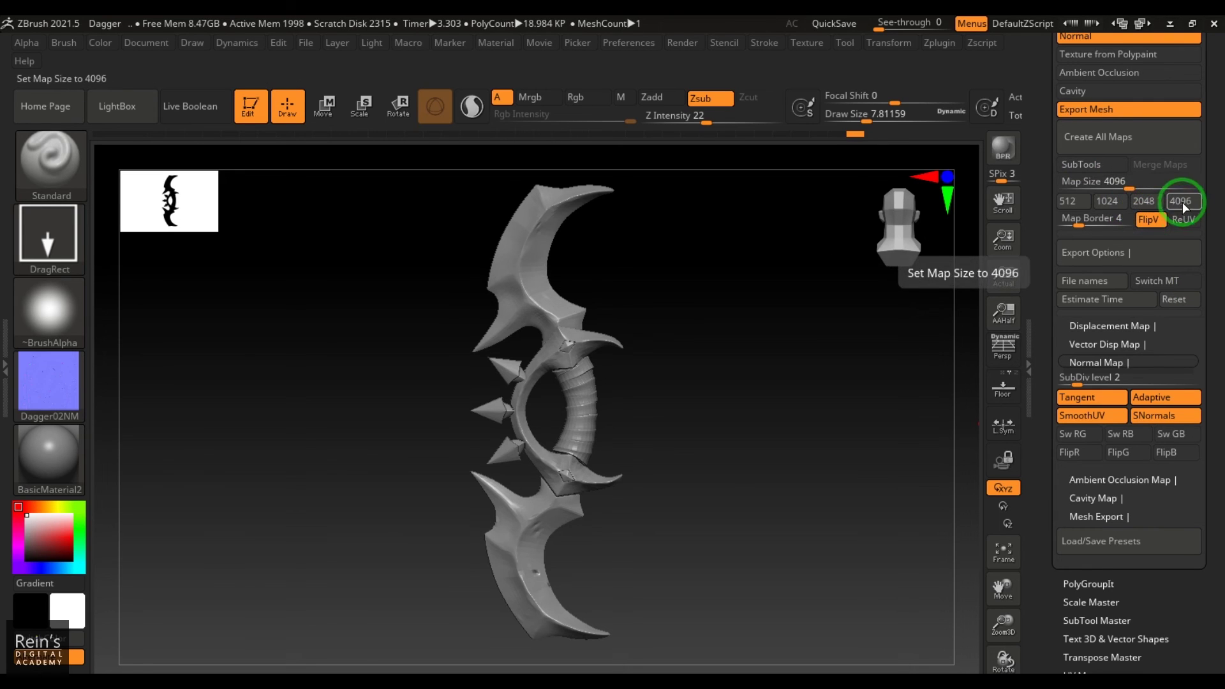
{"action": "scroll", "coordinate": [1211, 339], "scroll_direction": "down", "scroll_amount": 3}
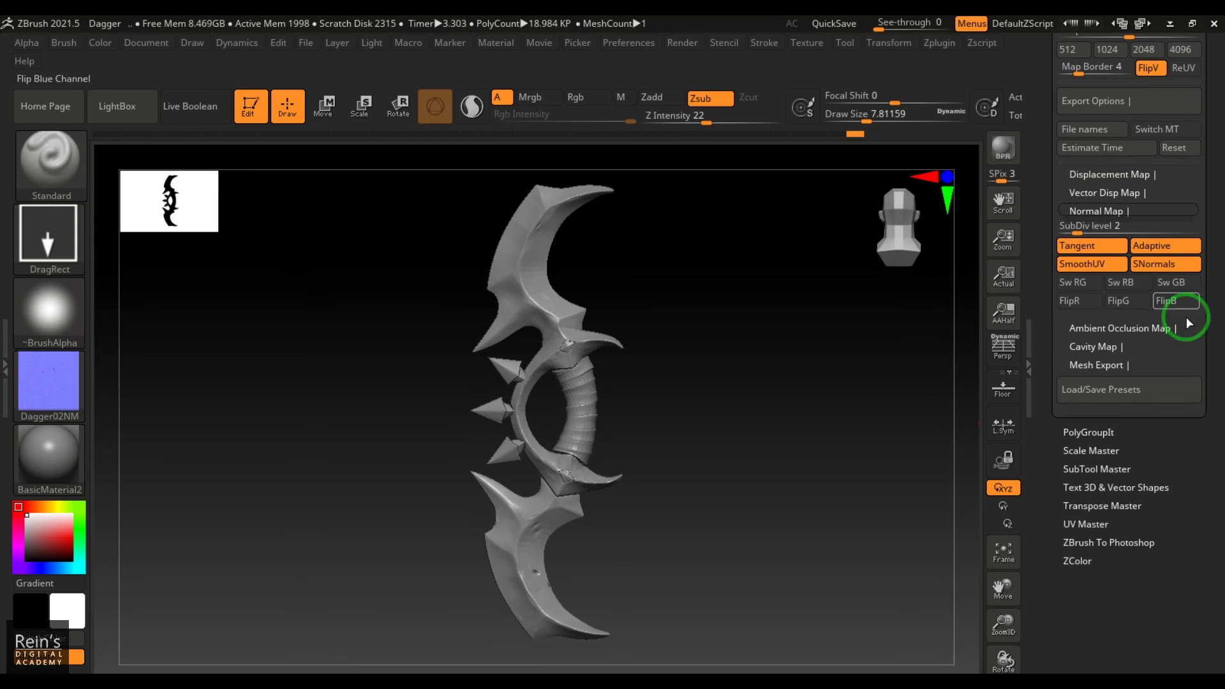
Step: Set Mesh Export to SubDiv level 2 with Quad faces instead of Tri
{"action": "left_click", "coordinate": [1100, 348]}
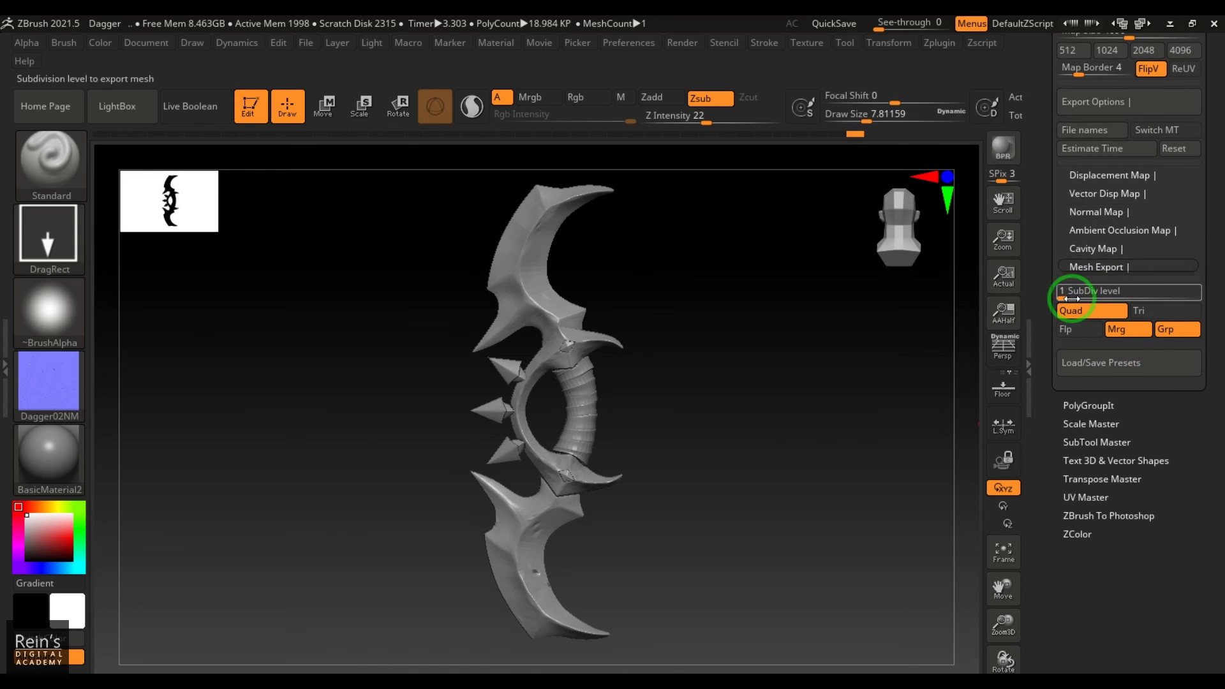
{"action": "left_click", "coordinate": [1076, 298]}
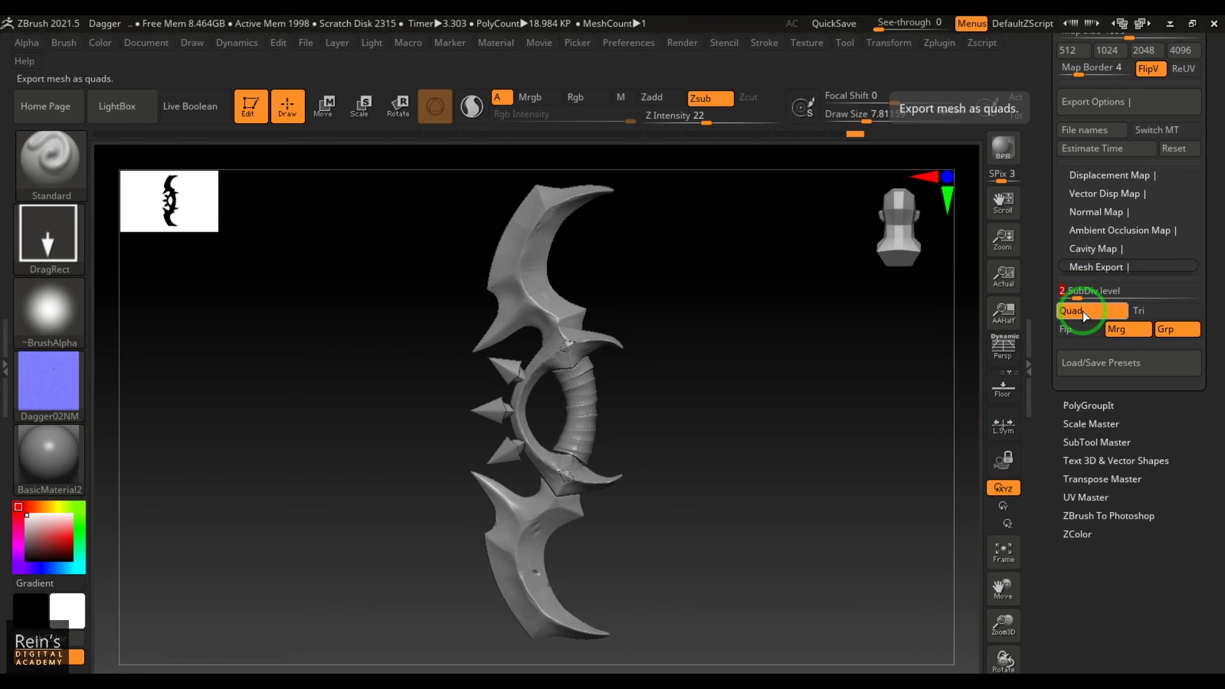
{"action": "left_click", "coordinate": [1172, 309]}
{"action": "left_click", "coordinate": [1116, 311]}
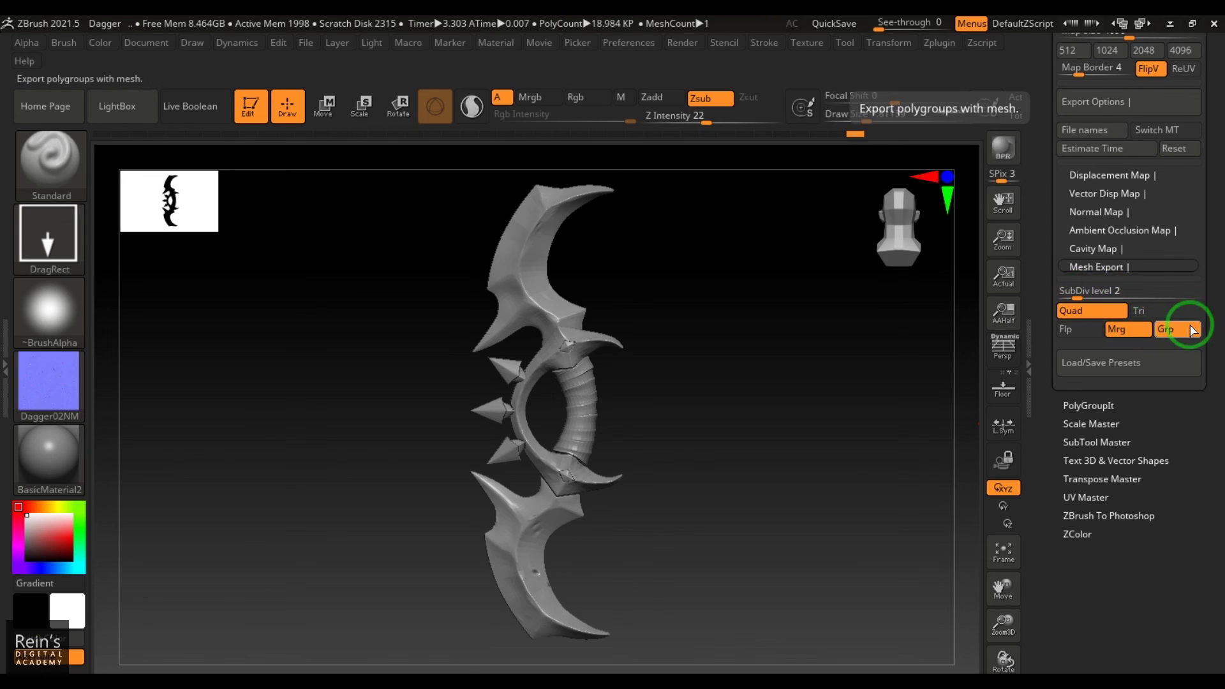
{"action": "scroll", "coordinate": [1211, 276], "scroll_direction": "up", "scroll_amount": 3}
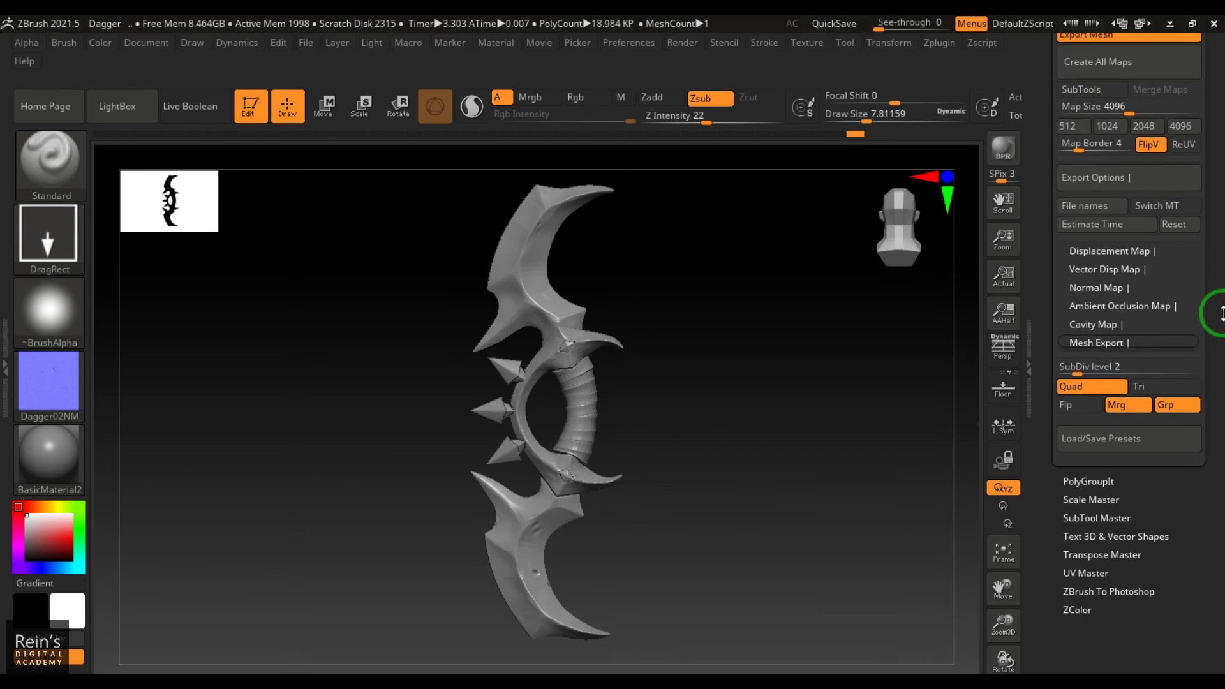
{"action": "scroll", "coordinate": [1222, 313], "scroll_direction": "up", "scroll_amount": 10}
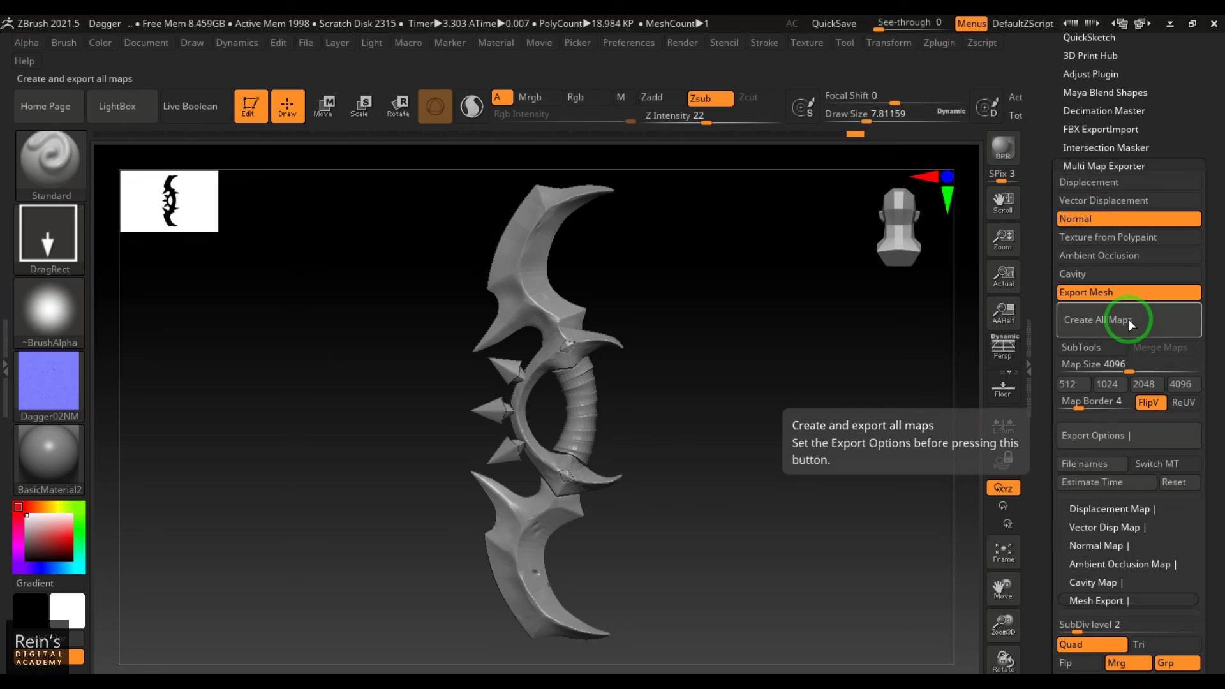
{"action": "left_click", "coordinate": [1128, 319]}
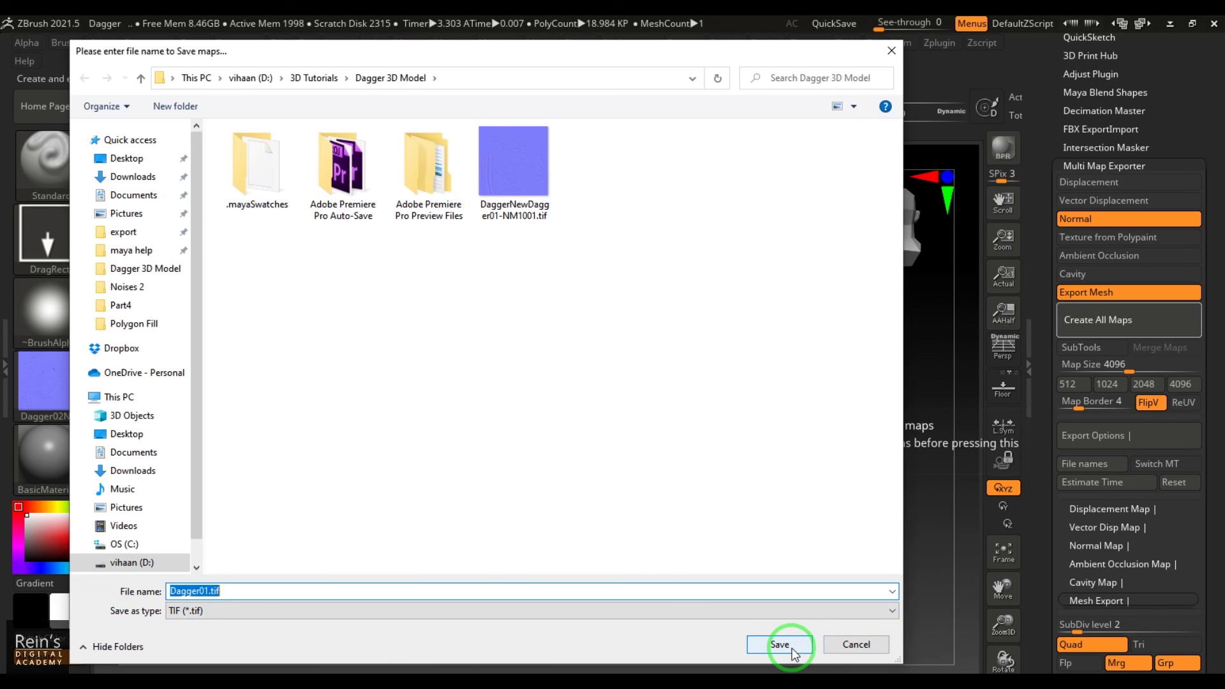
{"action": "left_click", "coordinate": [841, 649]}
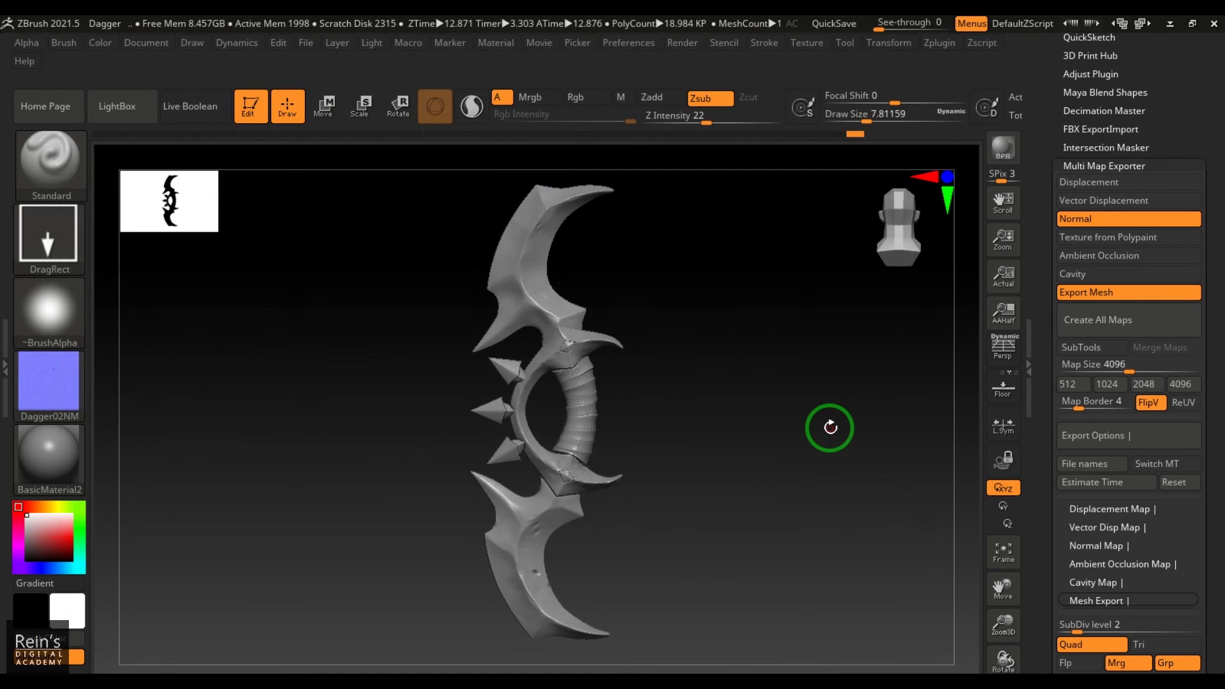